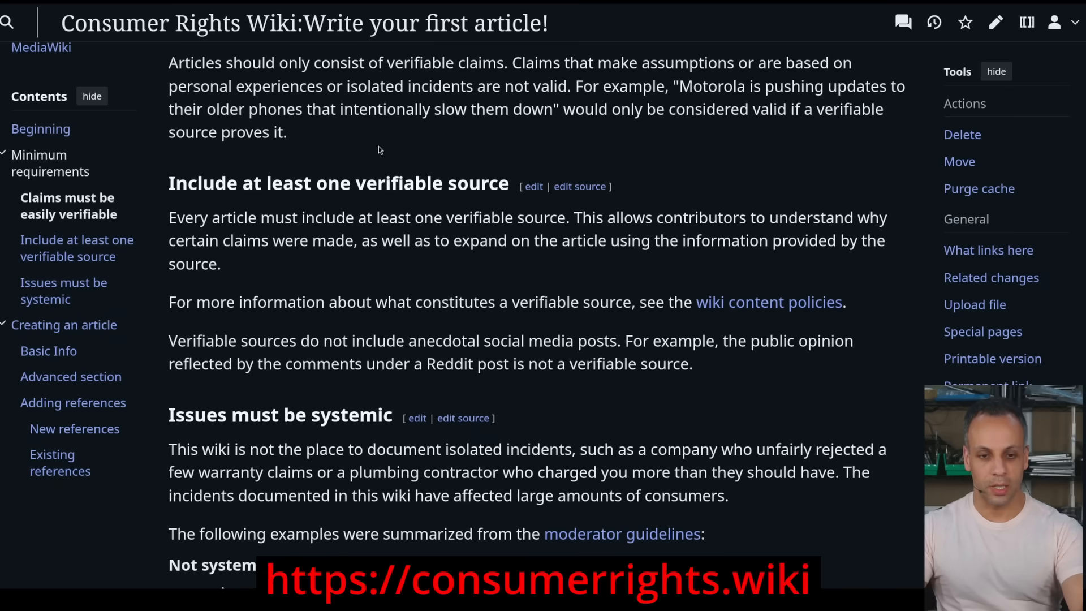
- Search the wiki for "Apple macbook bricked by painting"
click(287, 41)
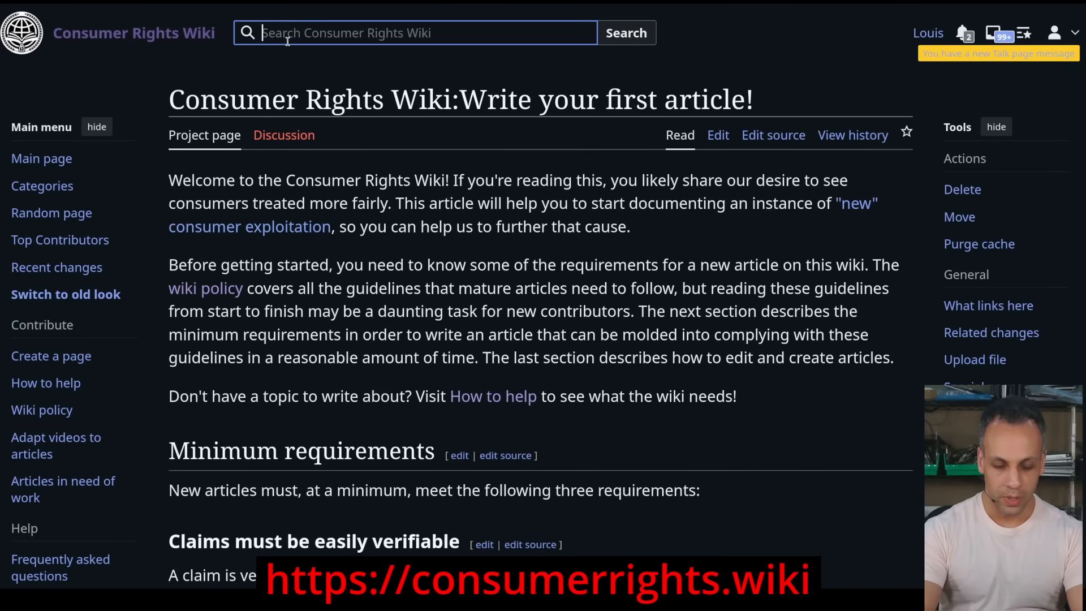
text(Apple macbook bricked by)
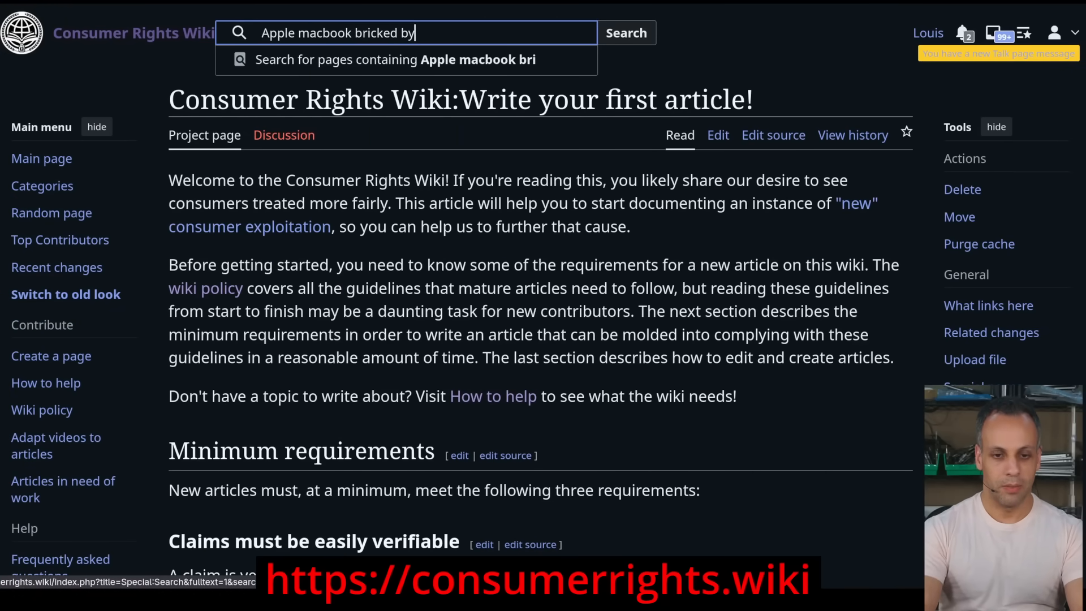
text( painting)
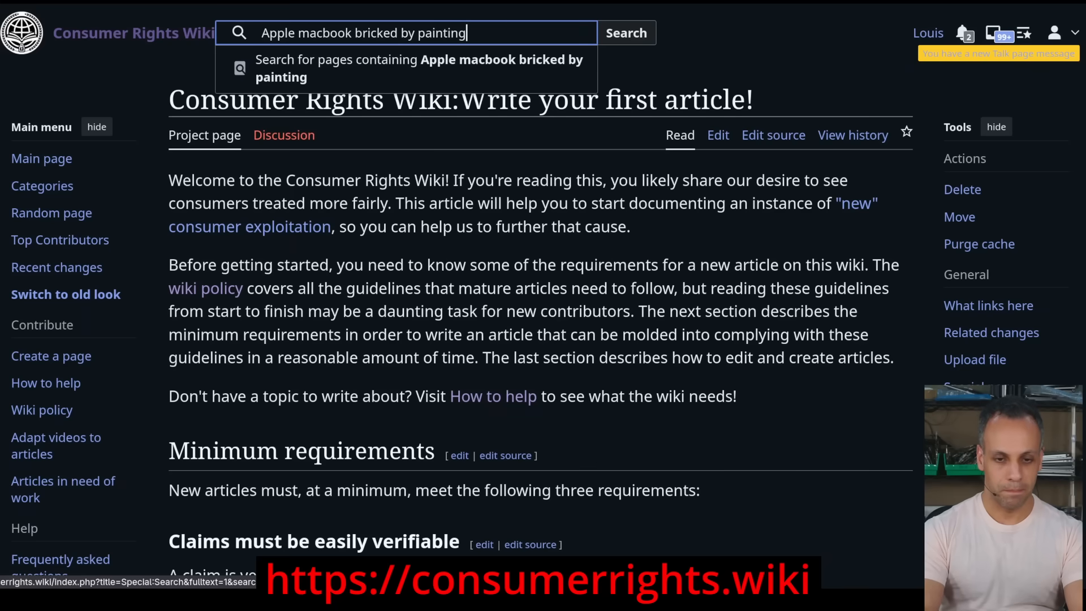
key(Return)
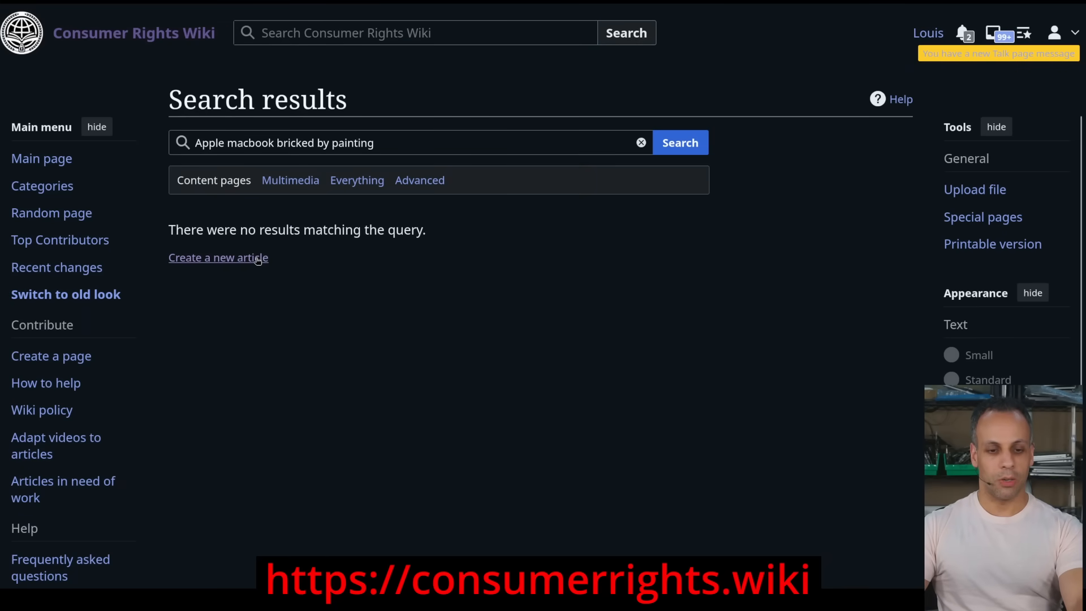
- Create a new incident article titled "Apple ricks macbooks after displaying hands resist him painting"
click(257, 259)
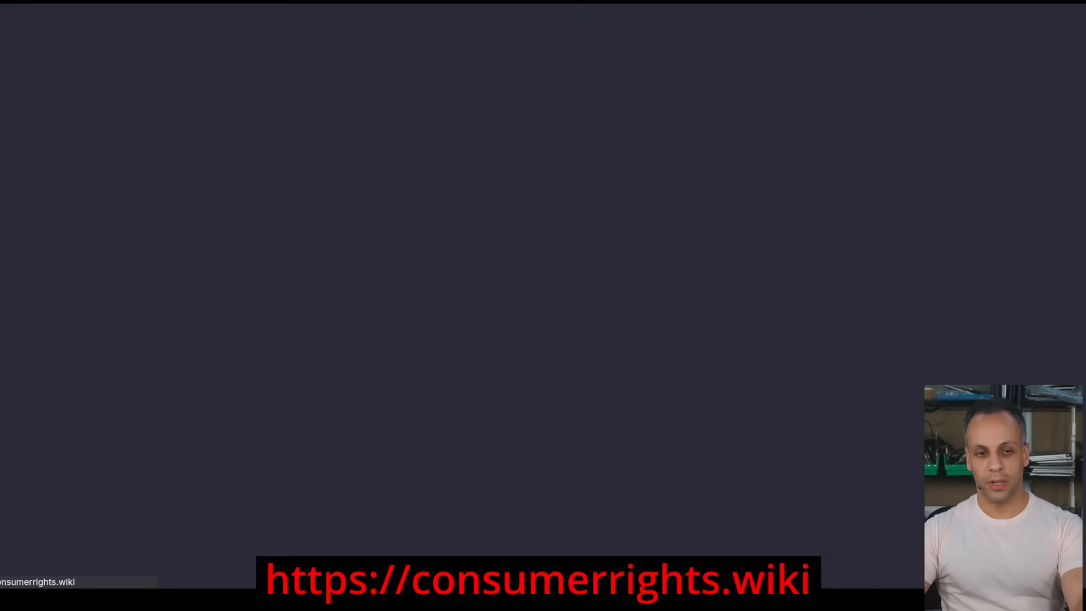
scroll(402, 166, down, 3)
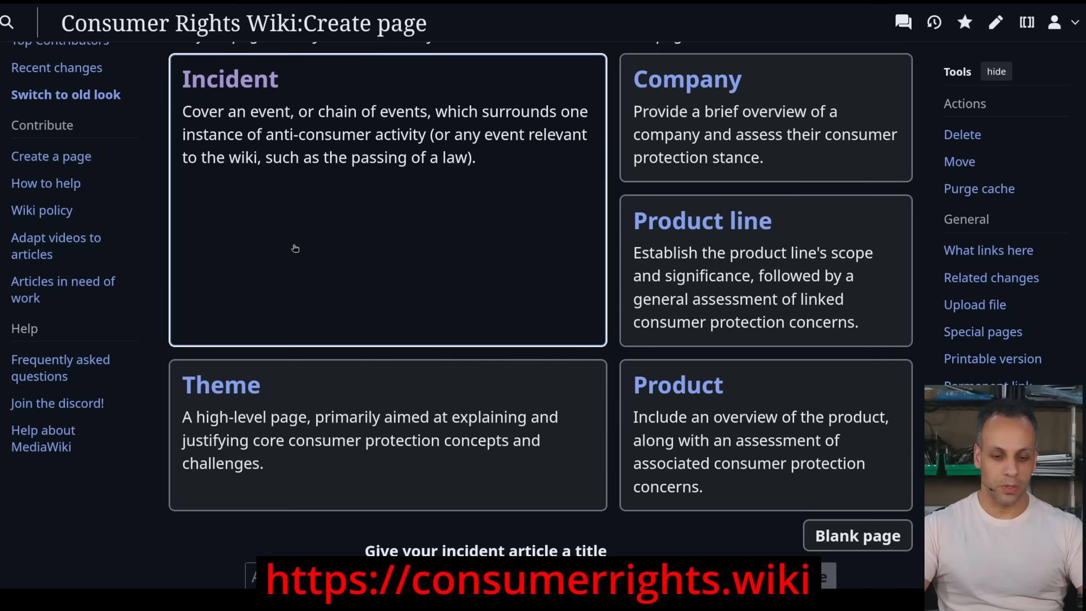
scroll(295, 248, down, 3)
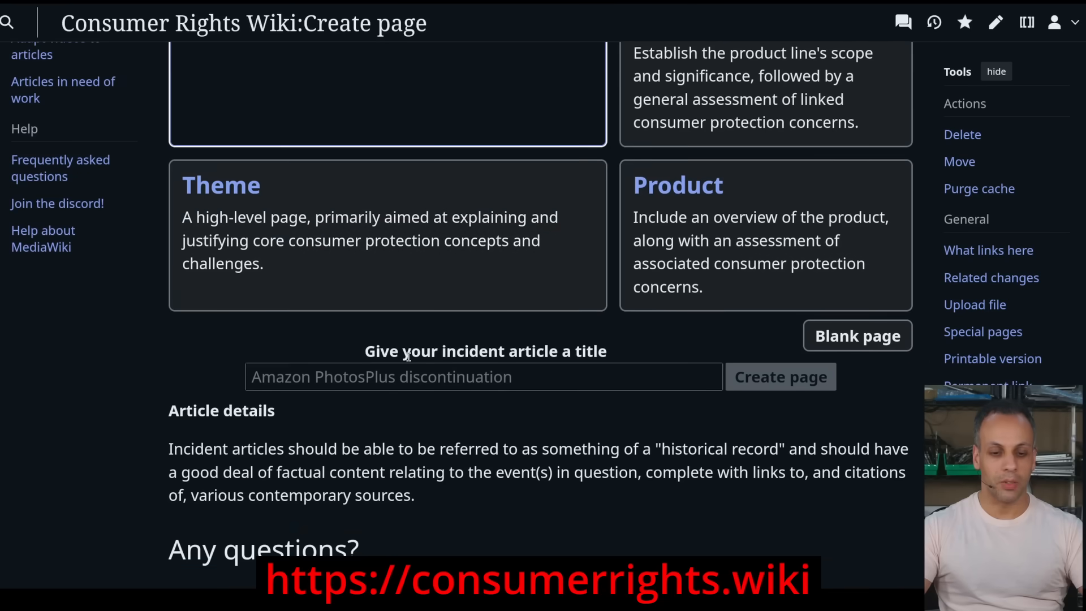
click(461, 376)
text(Apple )
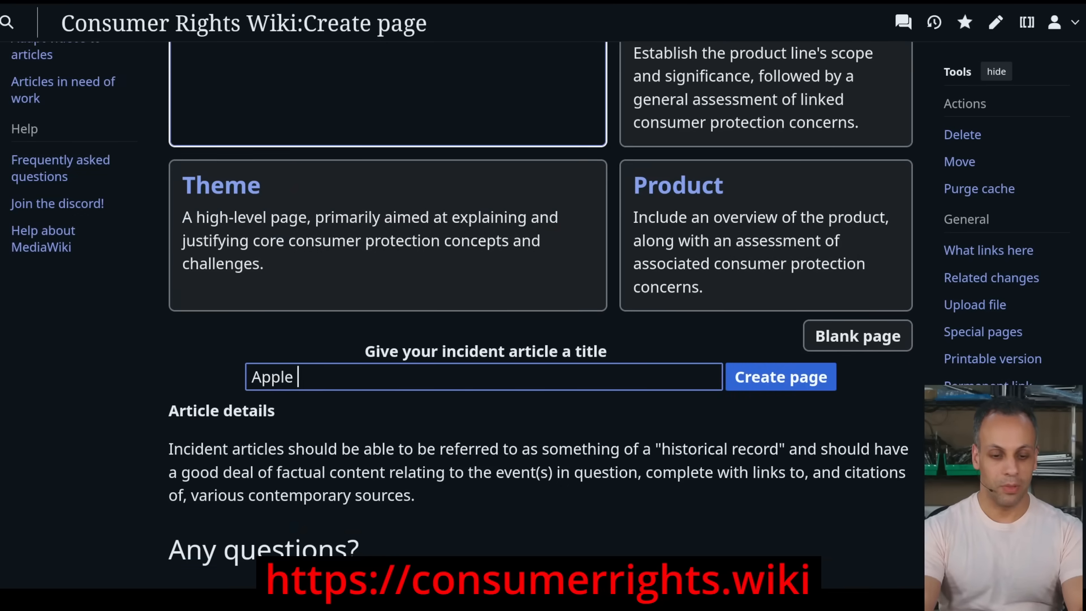
text(ricks macbooks after di)
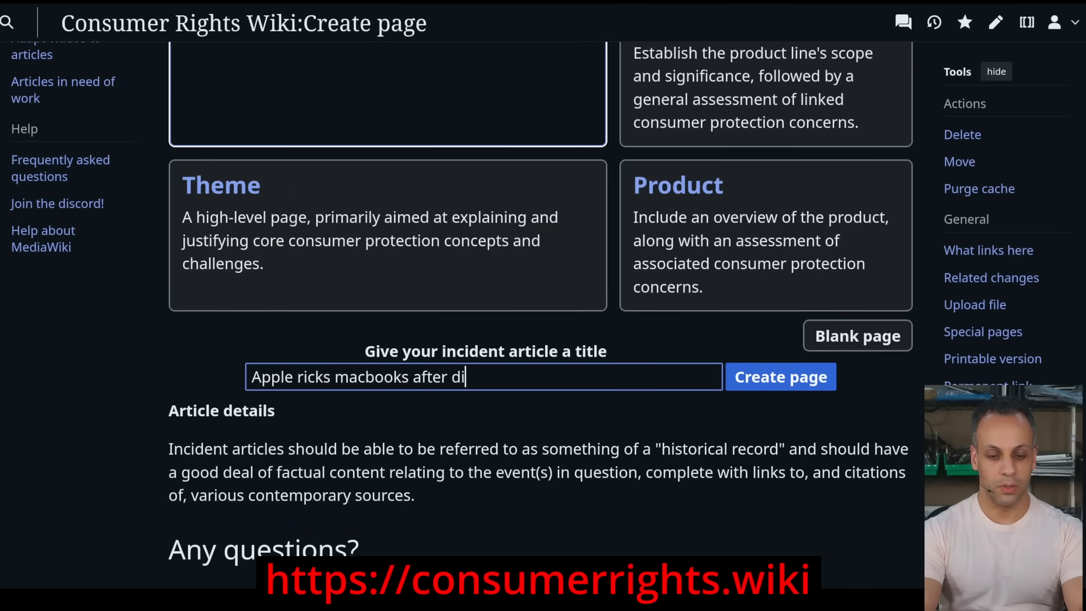
text(splaying hands resist him painting)
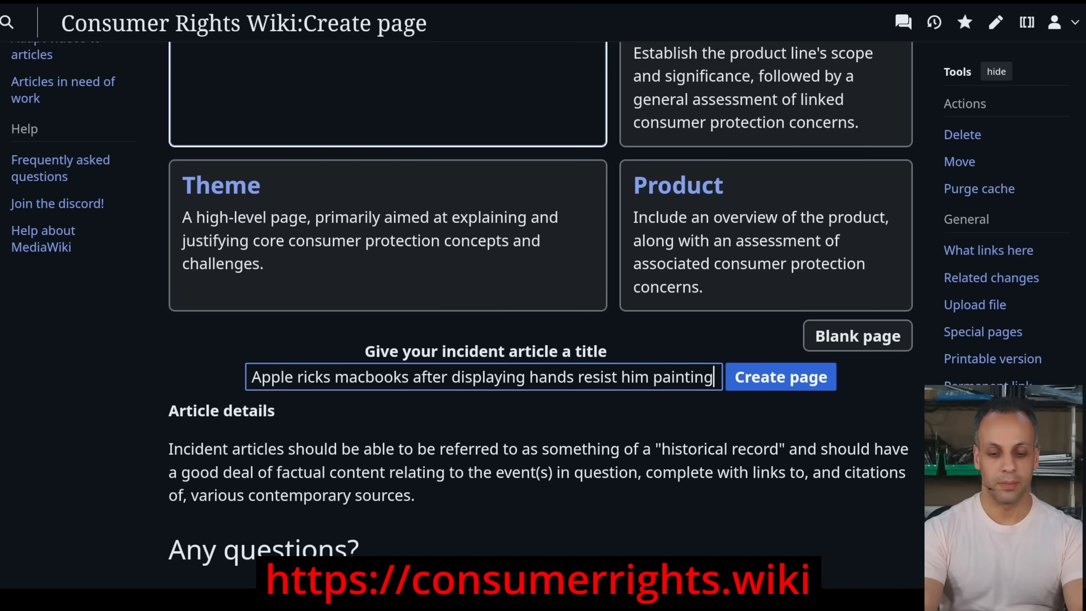
key(ctrl+a)
key(Return)
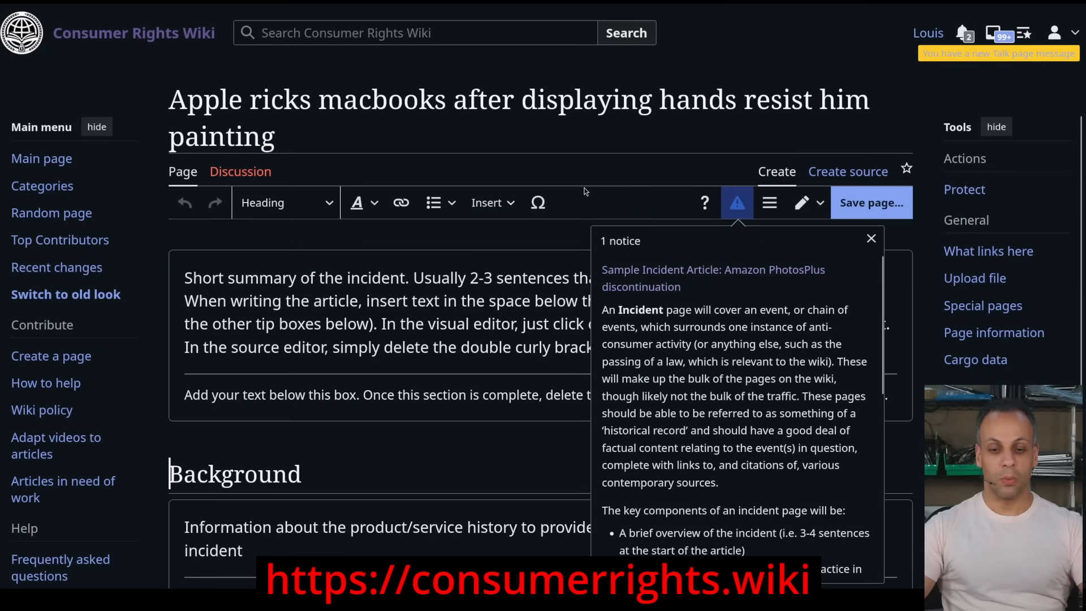
- Replace the summary tip box with text saying Macbooks were programmed to die when showing a specific painting, 366 days after purchase, one day after warranty expired
scroll(420, 308, down, 2)
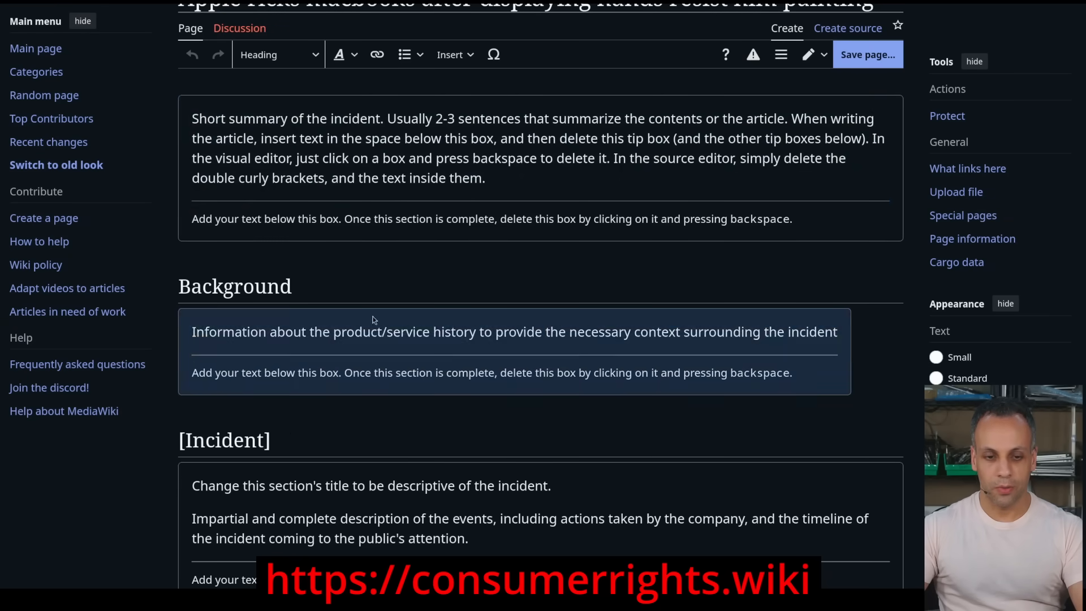
scroll(324, 110, up, 2)
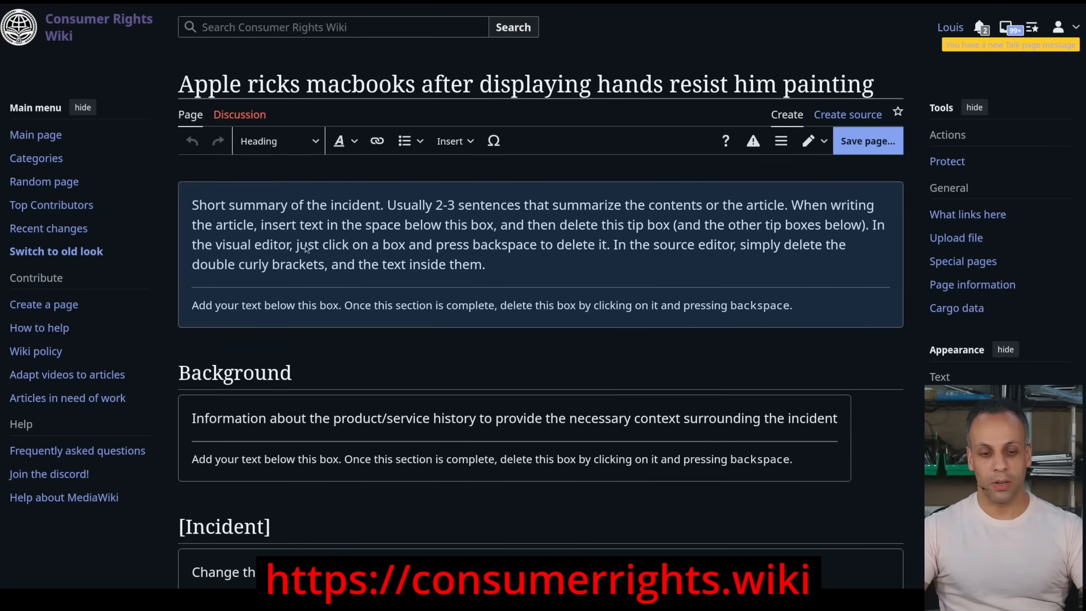
mouse_move(252, 179)
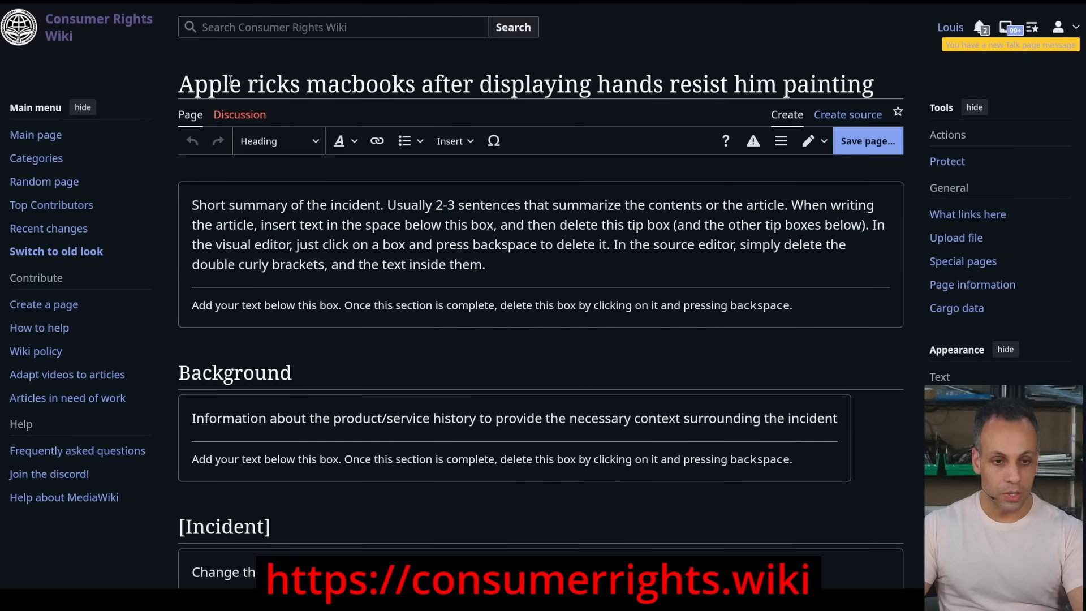
click(264, 207)
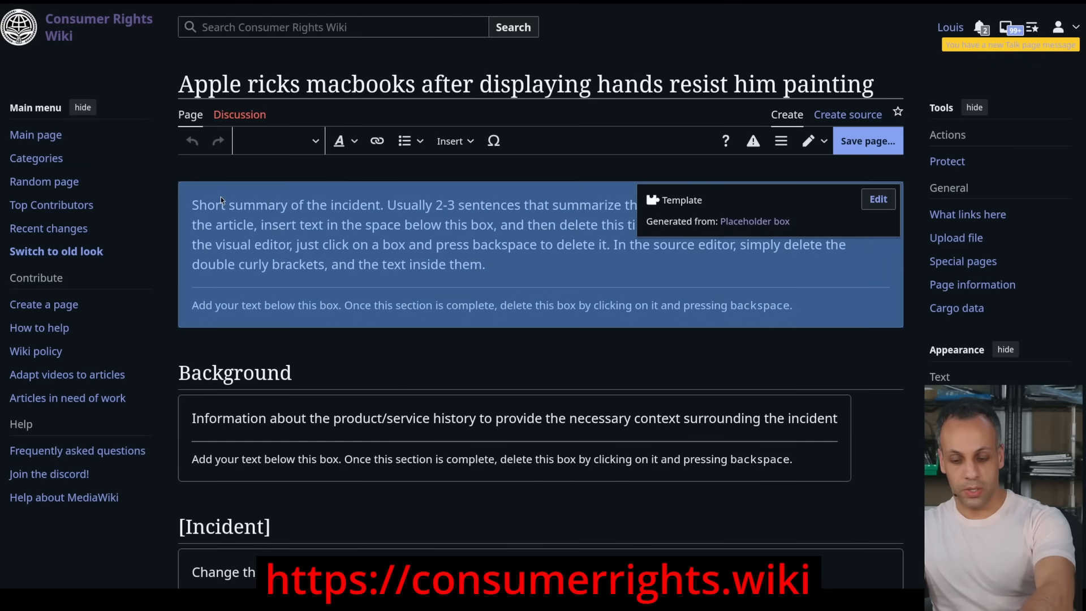
key(BackSpace)
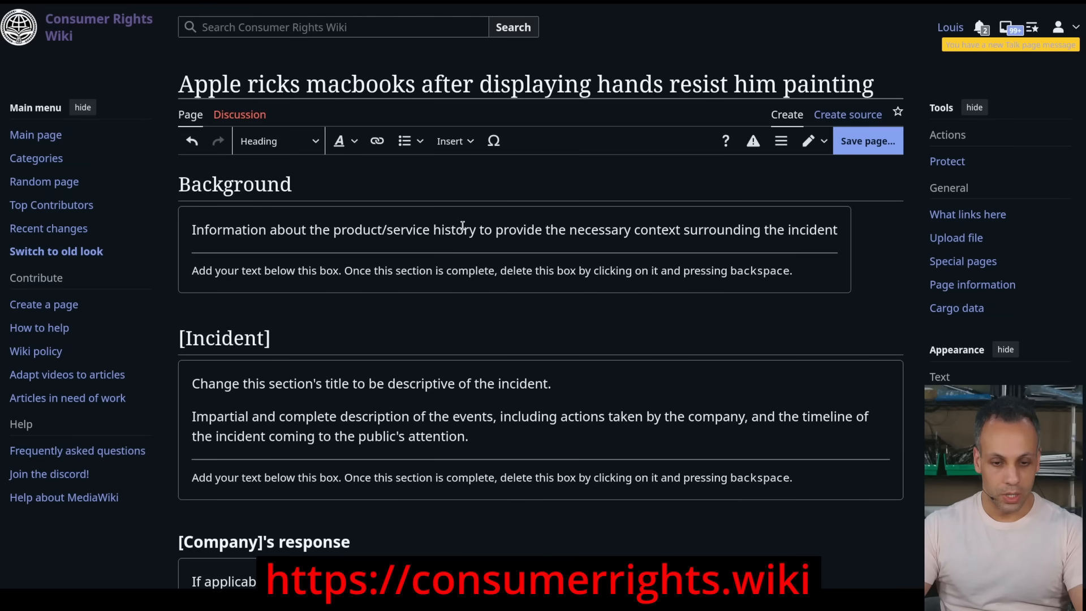
click(262, 247)
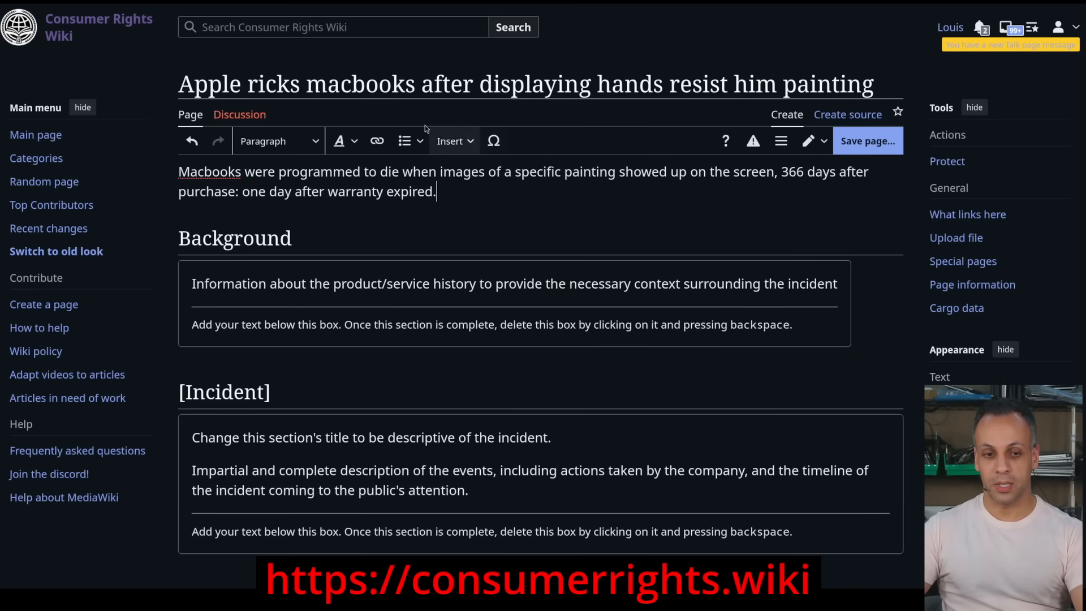
- Switch to source editing and replace the Background placeholder with a paragraph on the 1972 painting "The Hands Resist Him", citing a CNN article
click(856, 122)
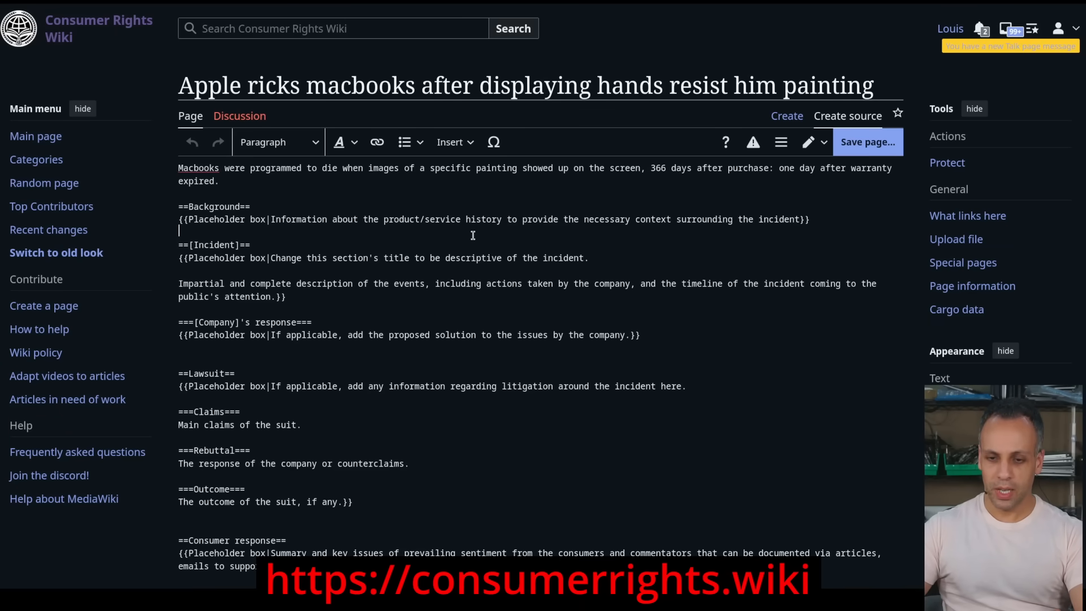
click(265, 207)
triple_click(265, 208)
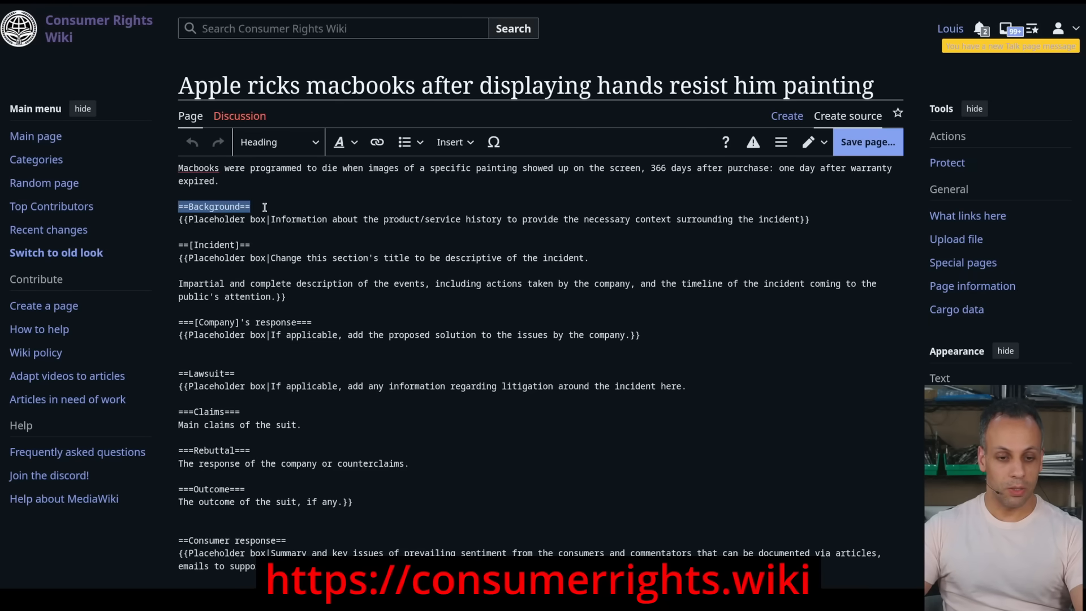
shift+click(825, 221)
text(==Background== "The Hands Resist Him" is a 1972 painting by artist Bill Stoneham of a young boy & a doll in front of a glass door with disembodied hands pressing against it. The painting became internet famous in the early 2000s after being sold on eBay with claims of paranormal activity. Over time, it gained notoriety on forums, imageboards, & Reddit as a "haunted painting" associated with strange occurrences for those who view or display it. <ref>{{Cite web |title=Netflix’s ‘Velvet Buzzsaw’ and the sinister world of haunted art |url=https://www.cnn.com/style/article/velvet-buzzsaw-haunted-art/index.html}}</ref>)
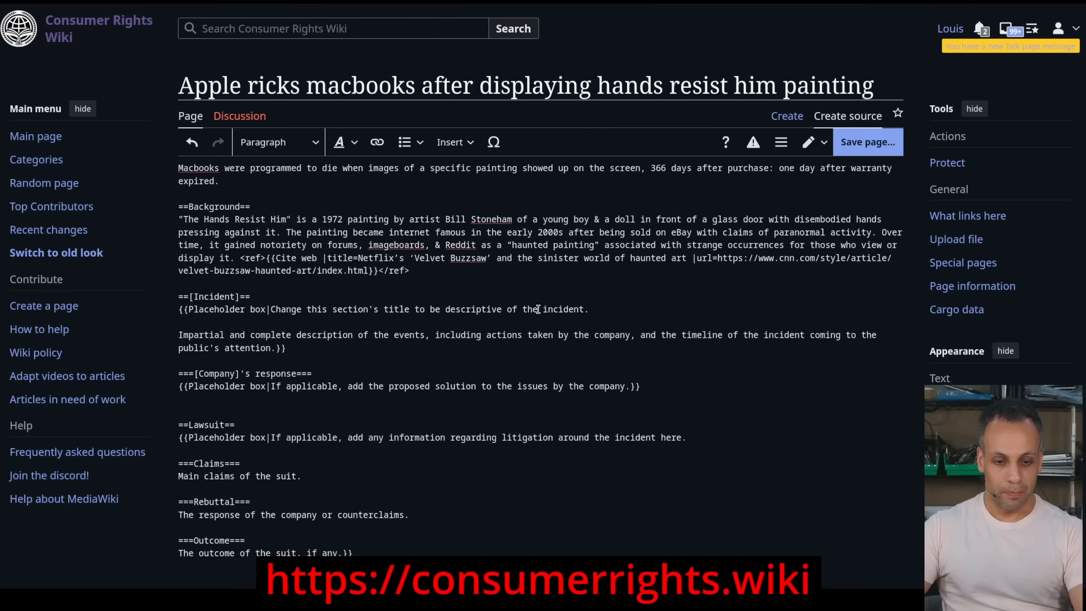
- Replace the [Incident] section with "Claims of laptops breaking when displaying 'The Hands Resist Him'" and its paragraph citing three Reddit posts
triple_click(403, 297)
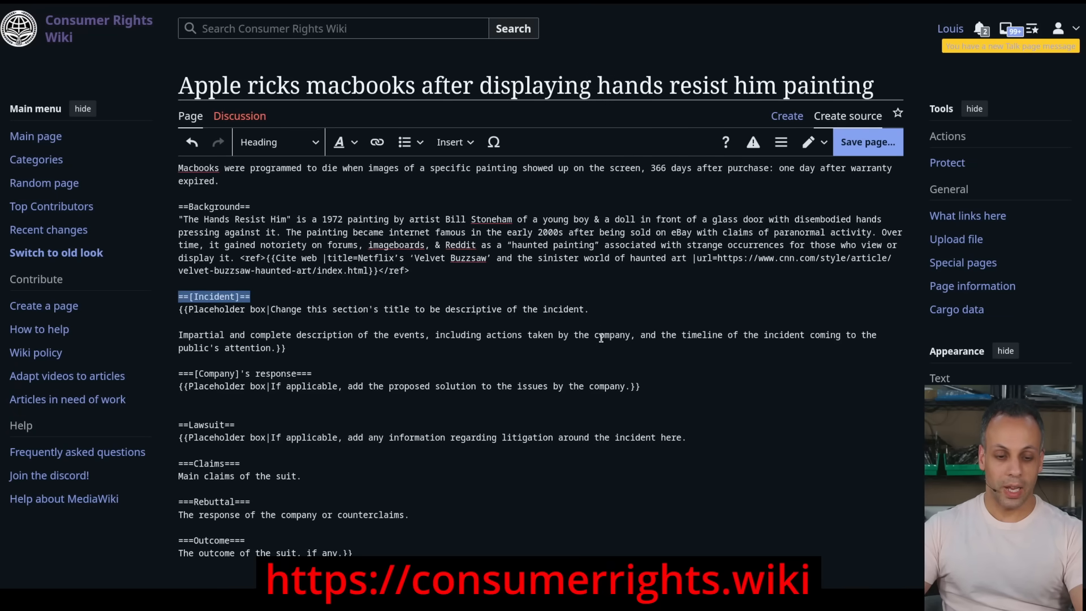
shift+click(598, 360)
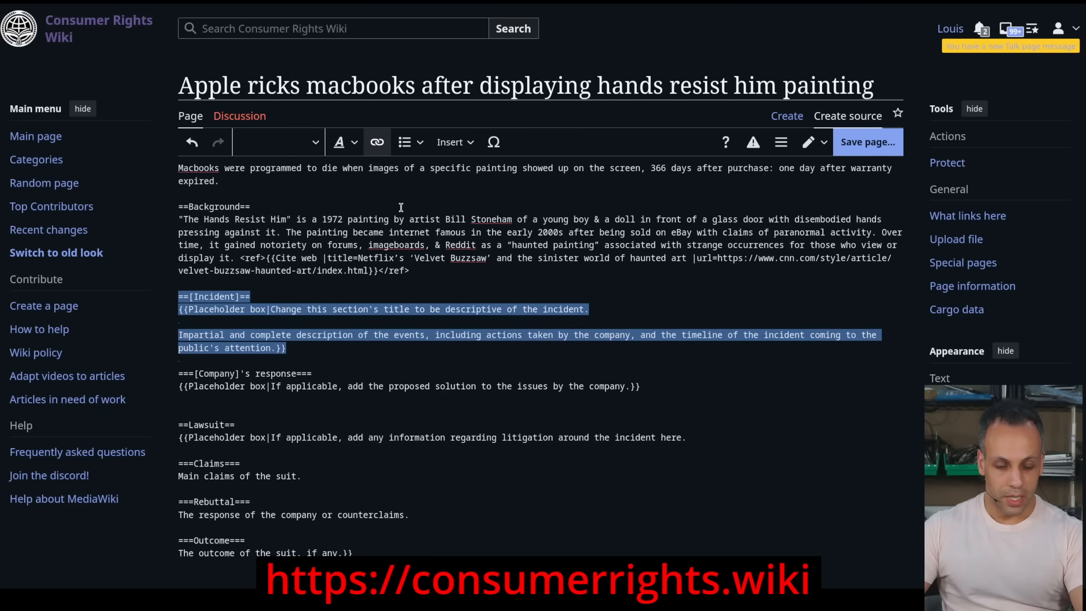
key(ctrl+v)
- Delete the Lawsuit section with its Claims, Rebuttal and Outcome subsections, plus a leftover blank line
drag(246, 378, 364, 450)
scroll(260, 451, down, 2)
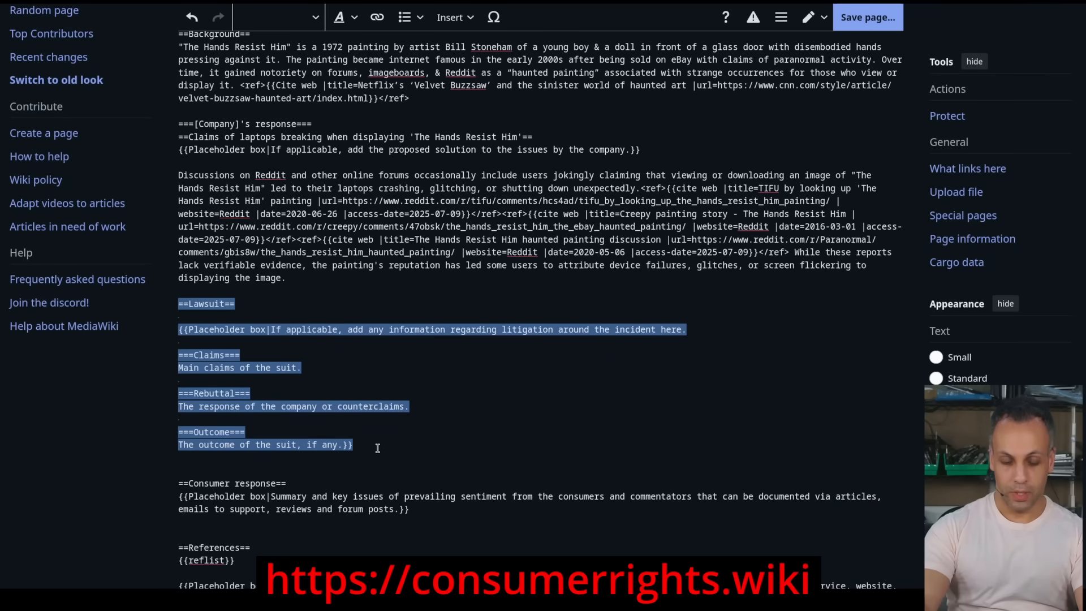
key(BackSpace)
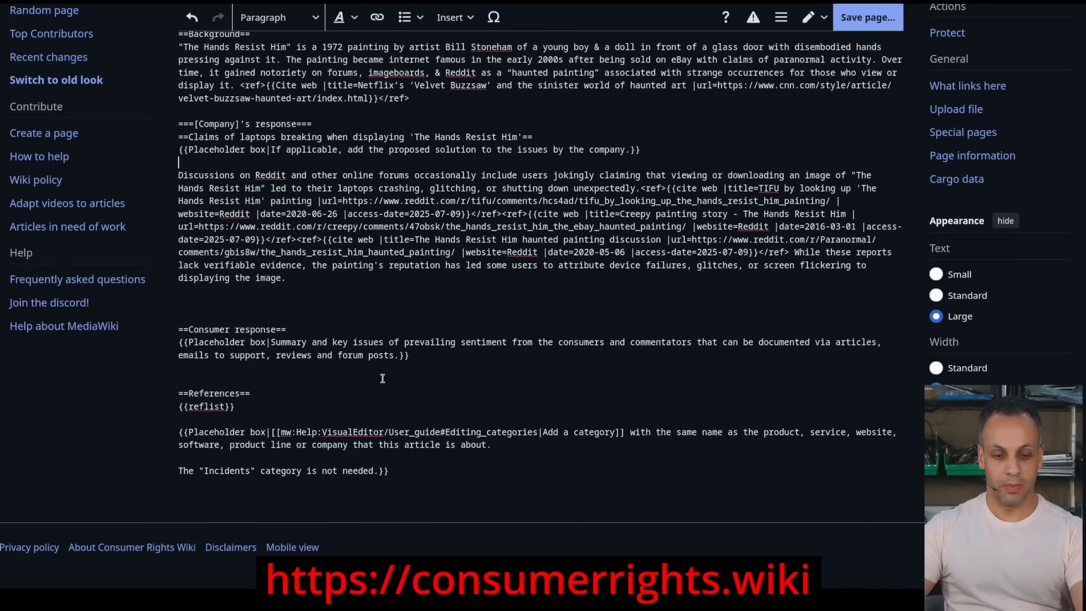
key(BackSpace)
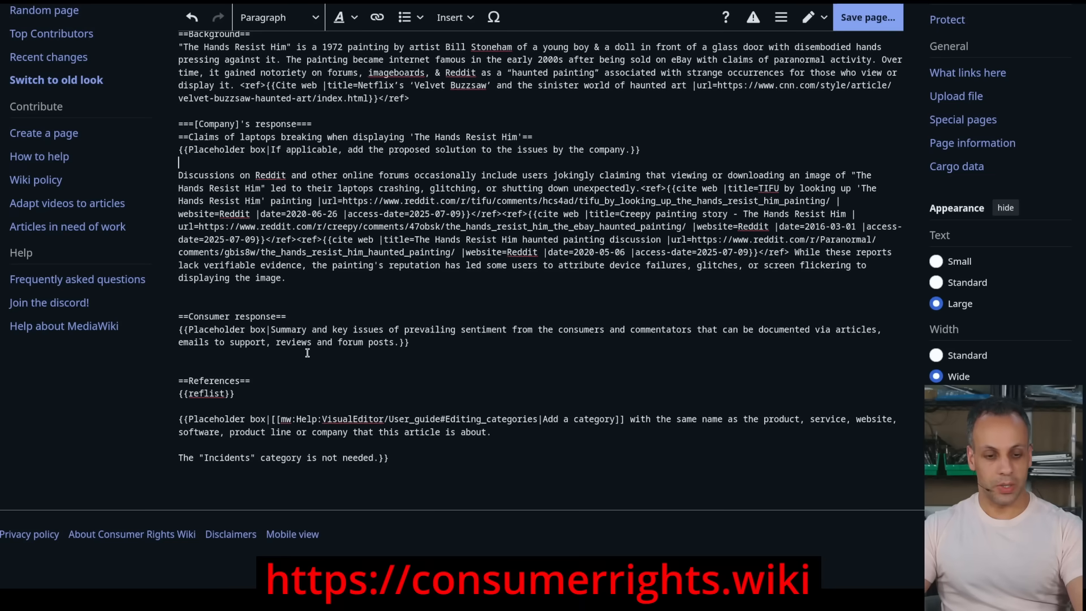
- Replace the Consumer response placeholder with "Artist and expert responses" and consumer response text, and return to visual editing
click(310, 342)
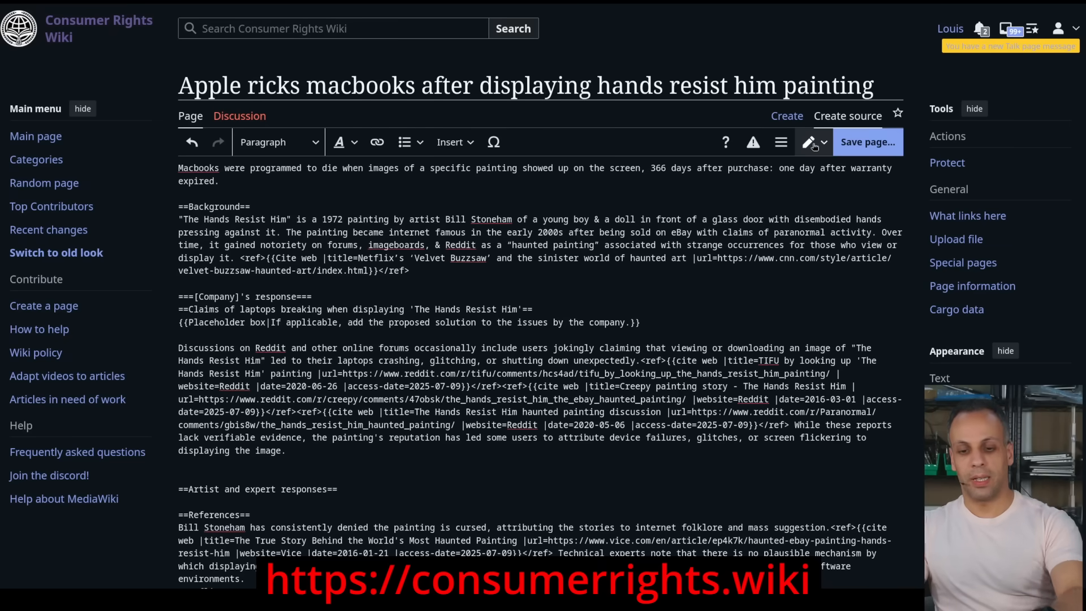
click(814, 146)
click(798, 169)
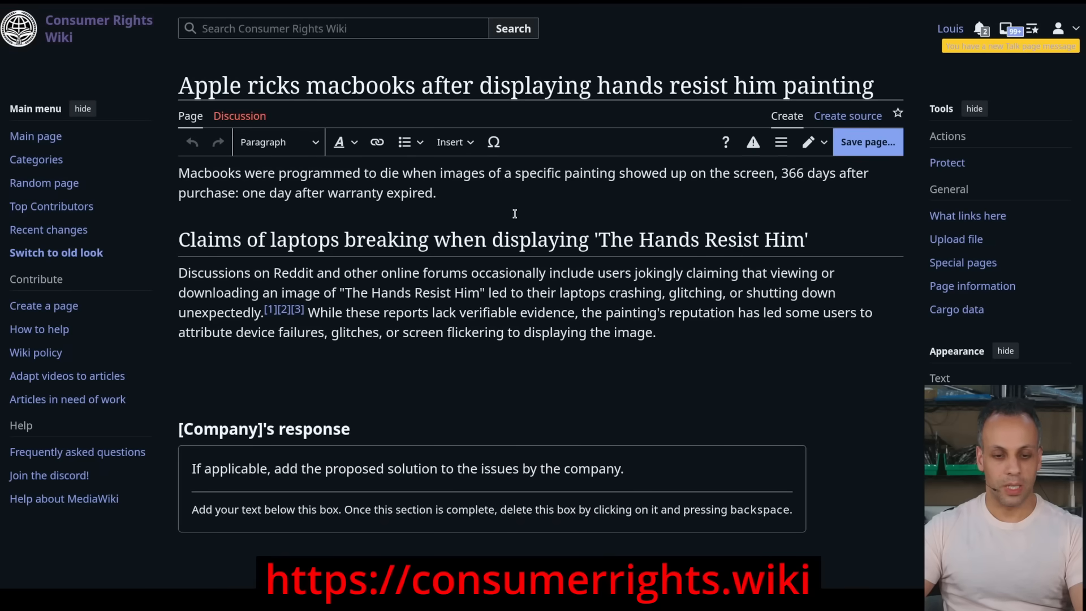
- Delete the [Company]'s response section with its placeholder and the surplus blank lines before it and above References
click(418, 392)
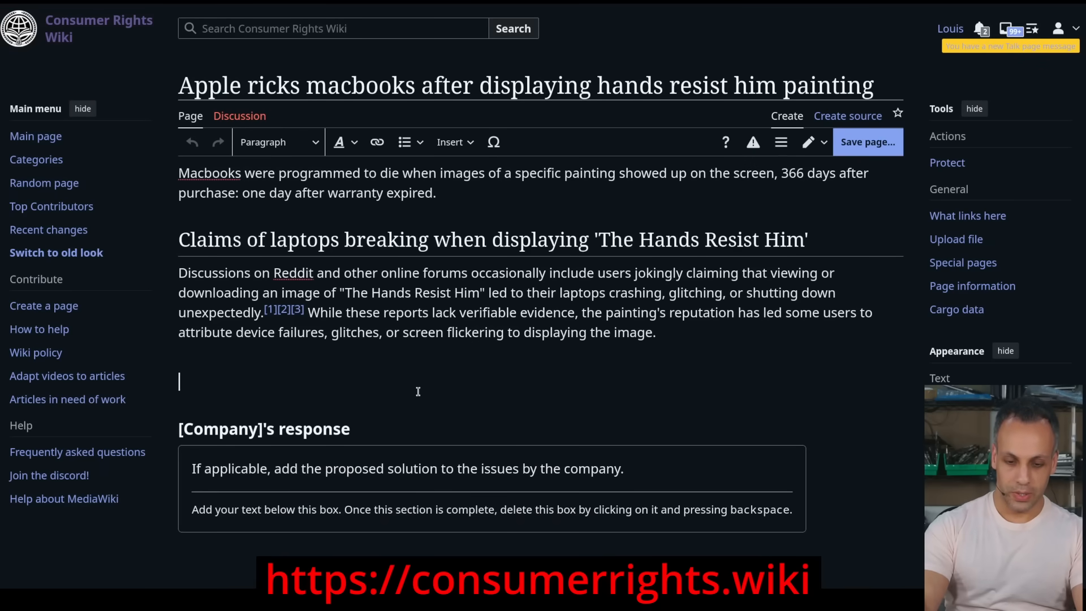
key(BackSpace)
key(Delete)
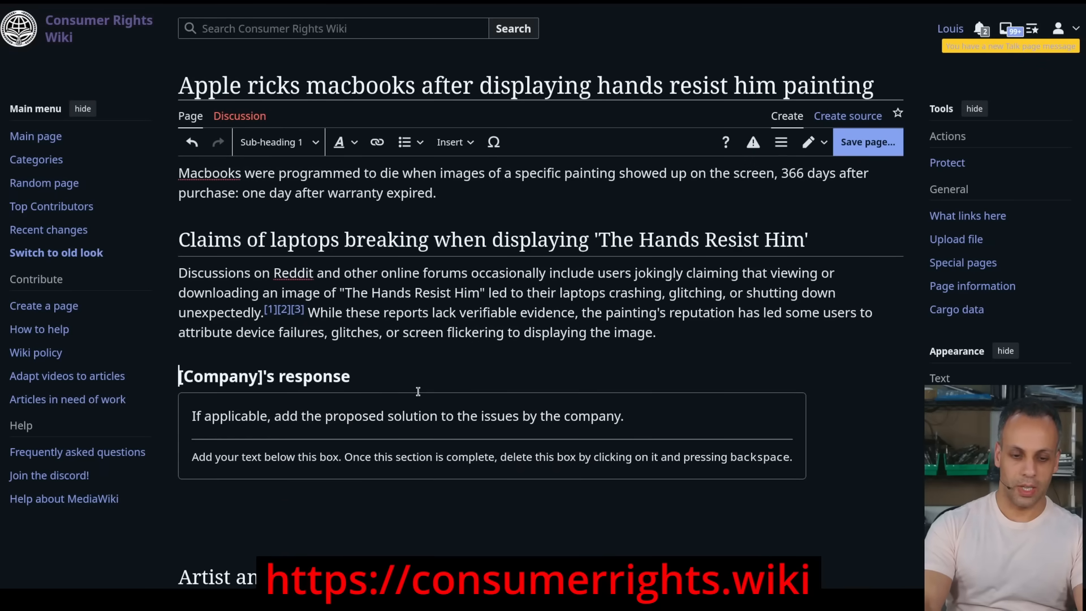
key(shift+Down)
key(shift+Down)
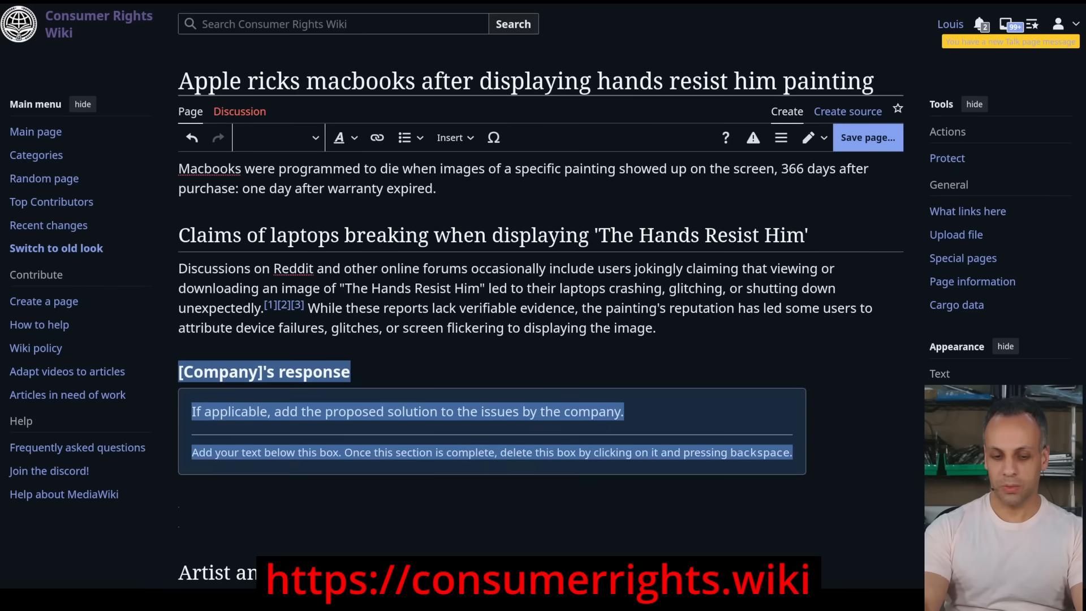
key(BackSpace)
scroll(402, 373, down, 5)
click(402, 391)
key(BackSpace)
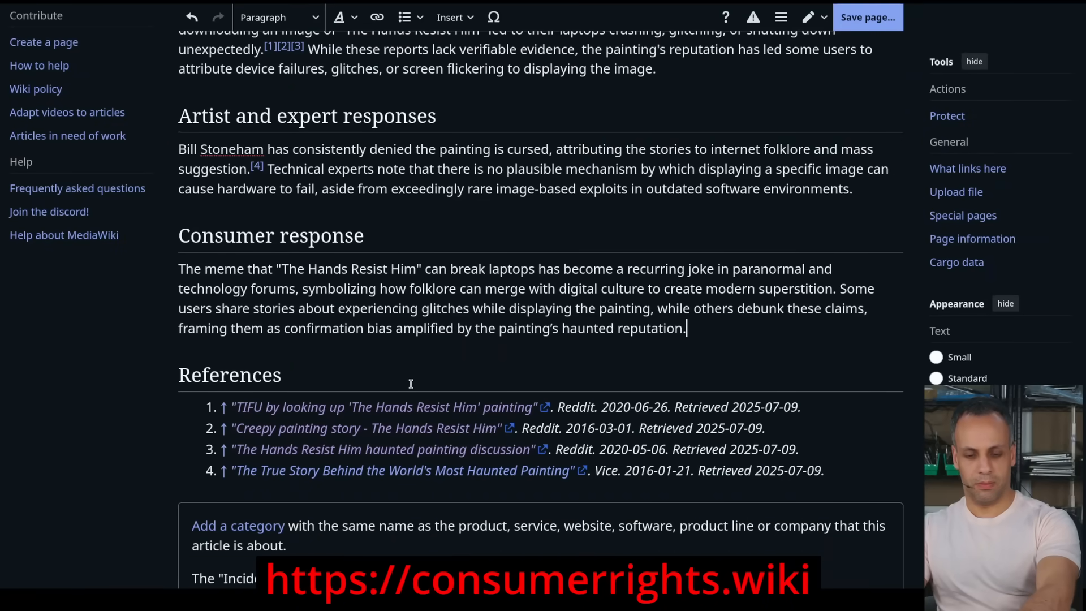
- Review the drafted article and its references, and switch to the Rossmann Repair Group blog post about the painting breaking Apple laptops
scroll(411, 383, up, 5)
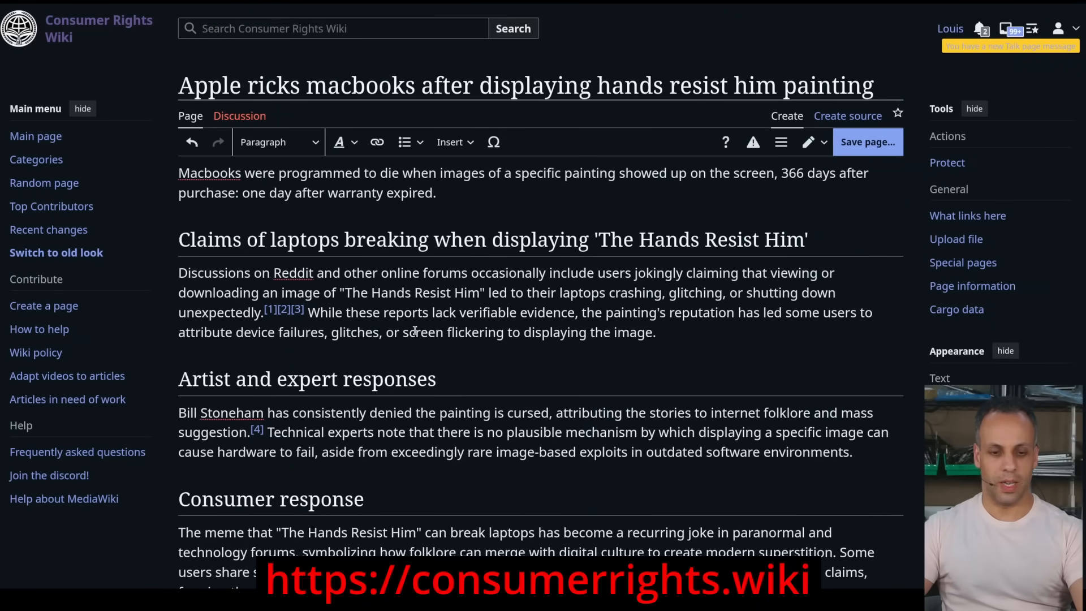
scroll(330, 263, down, 5)
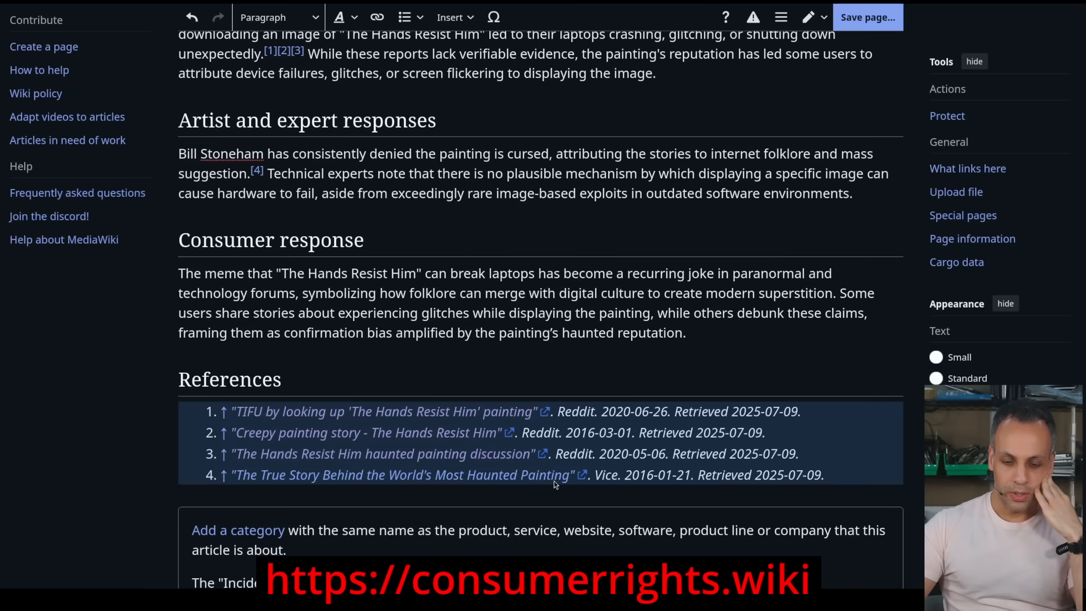
scroll(667, 476, up, 5)
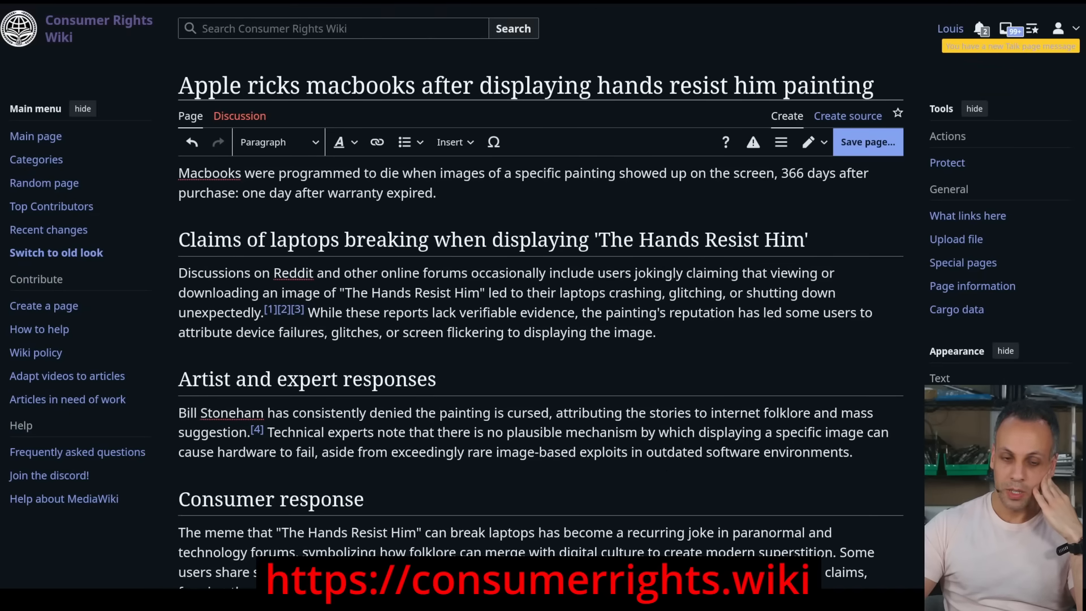
click(368, 2)
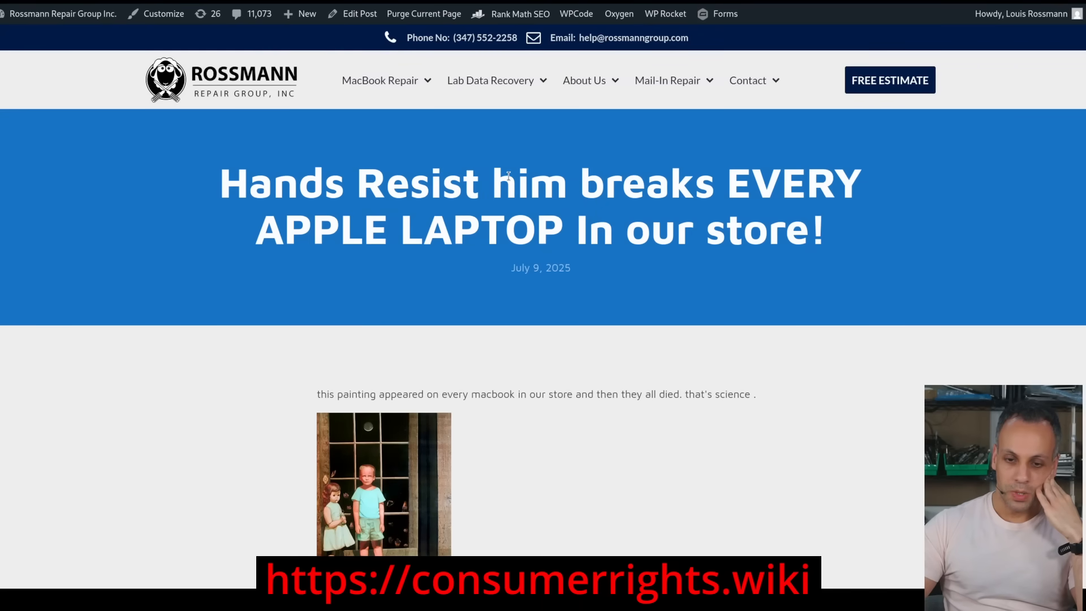
- Read the blog post about the painting breaking every Apple laptop in the store, and return to the draft article
scroll(508, 248, down, 3)
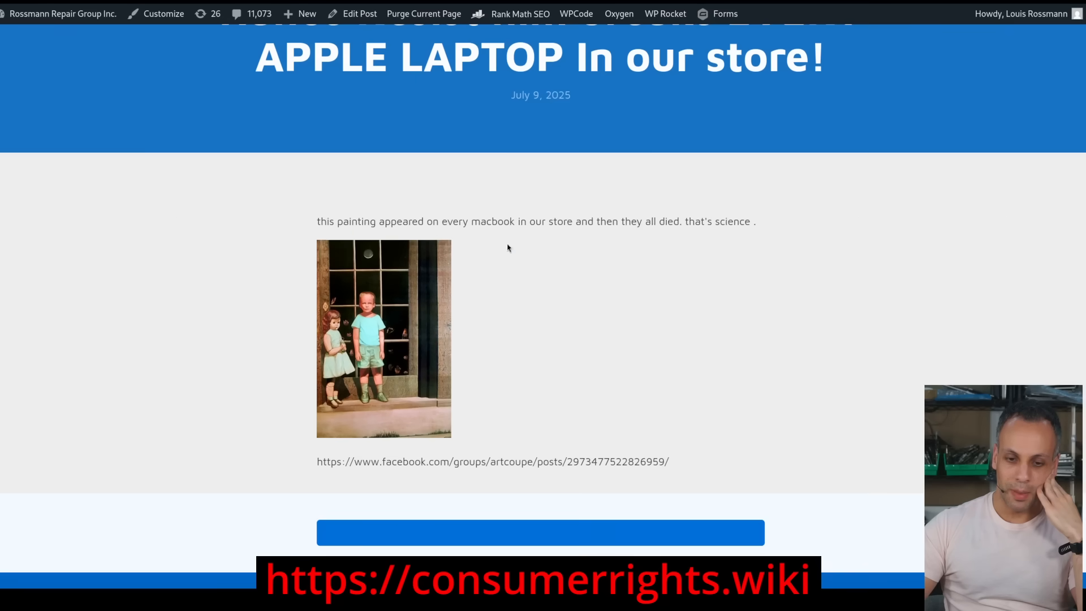
click(382, 221)
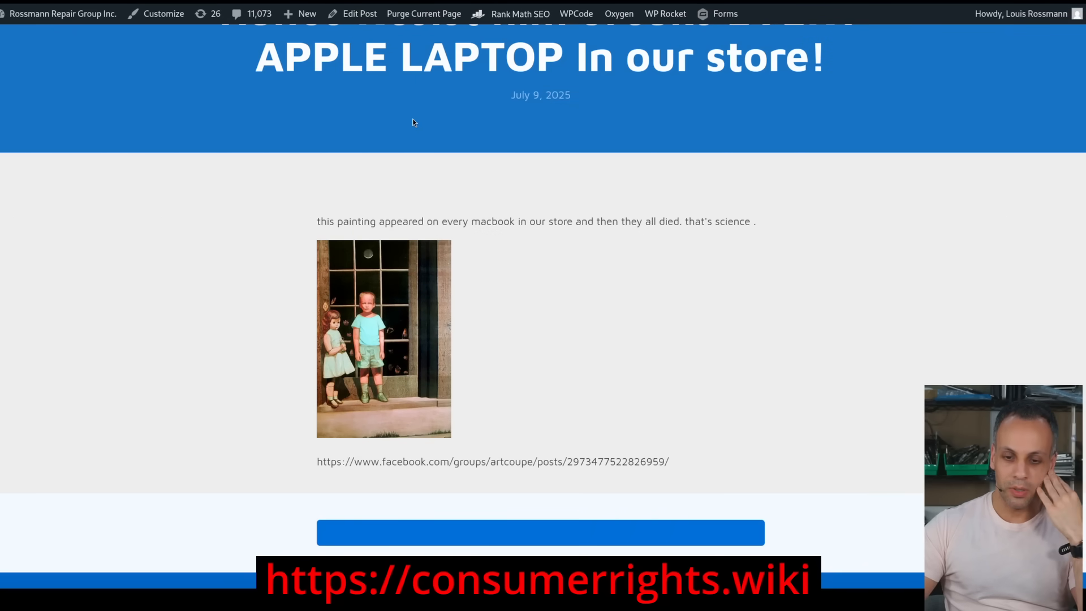
click(391, 1)
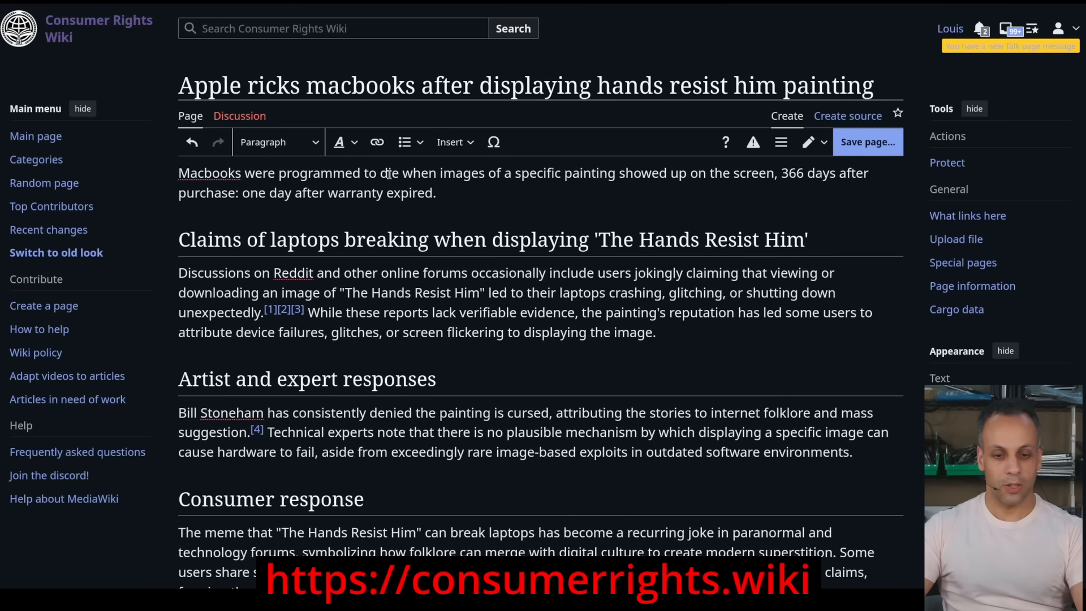
- Start a new paragraph at the end of the Claims section: "A prominent Macbook repair busines,s Rossmann Repair Group has said that"
click(705, 332)
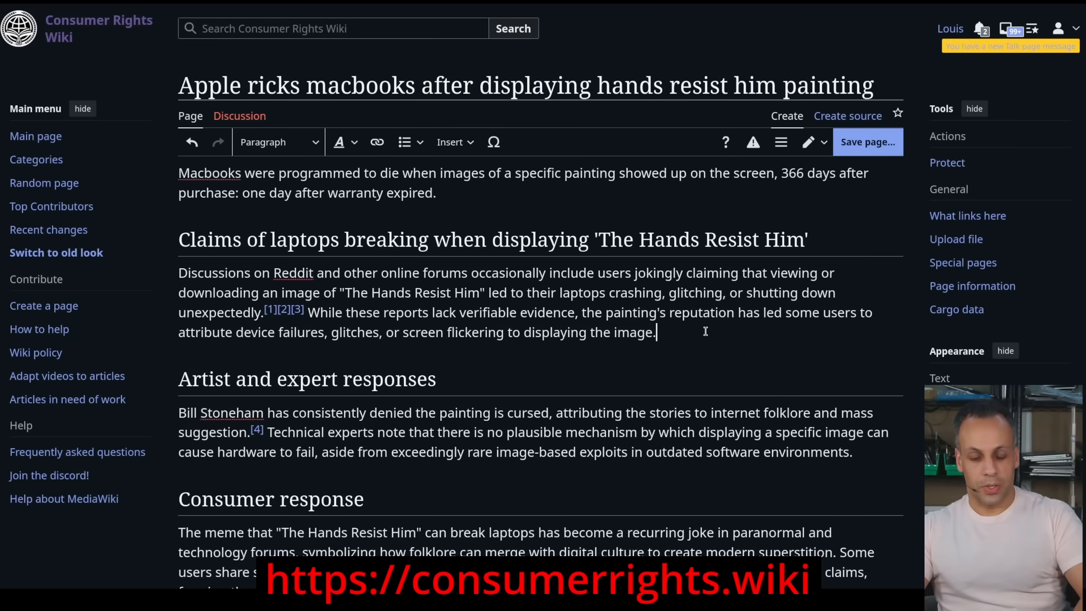
key(Return)
text(Rossmann Repair Group has said that)
key(Home)
text(A prominent Ma)
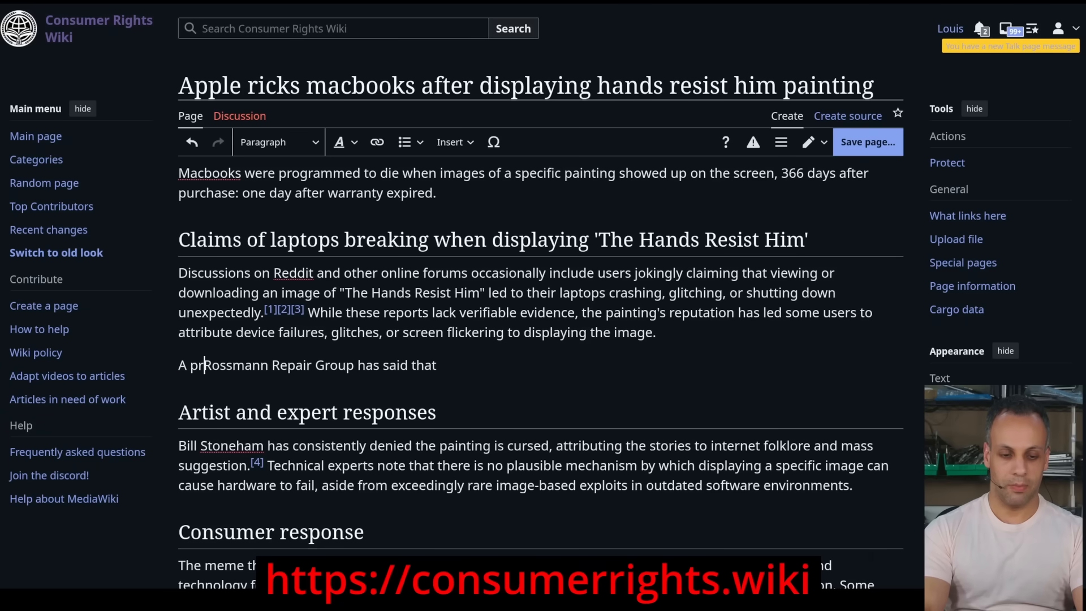
text(cbook repaoi)
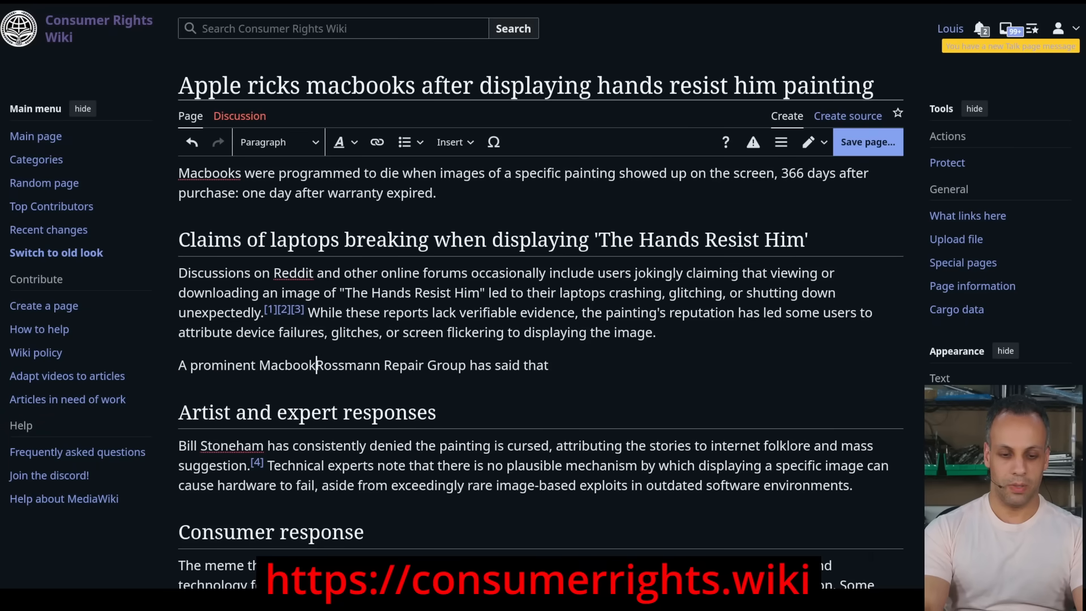
key(BackSpace)
key(BackSpace)
text(ir busines,s)
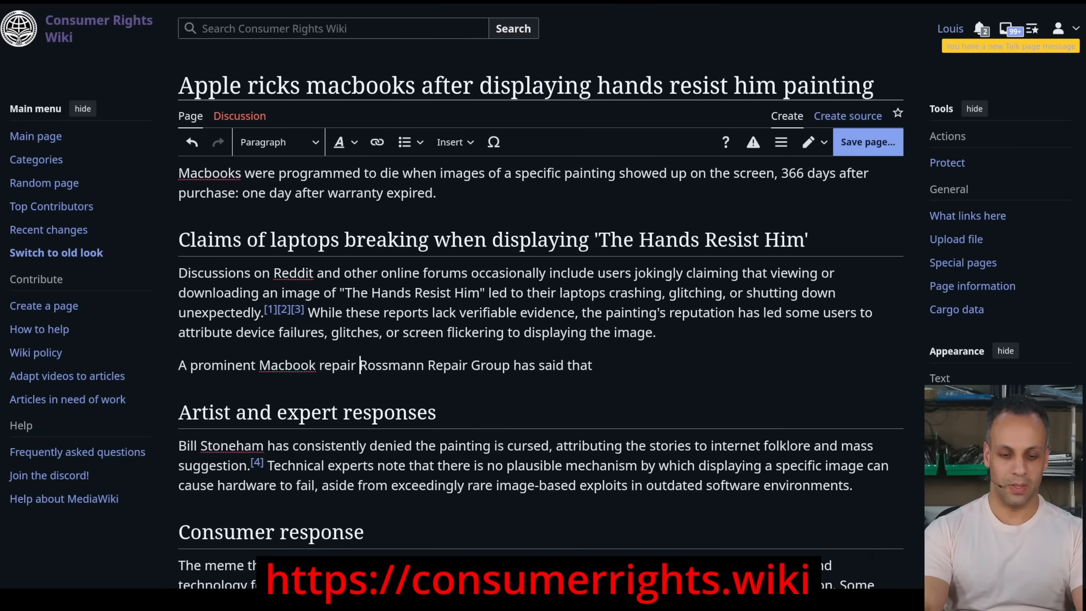
- Complete the Rossmann Repair Group sentence with "this image has broken every macbook in their store."
key(End)
text(t)
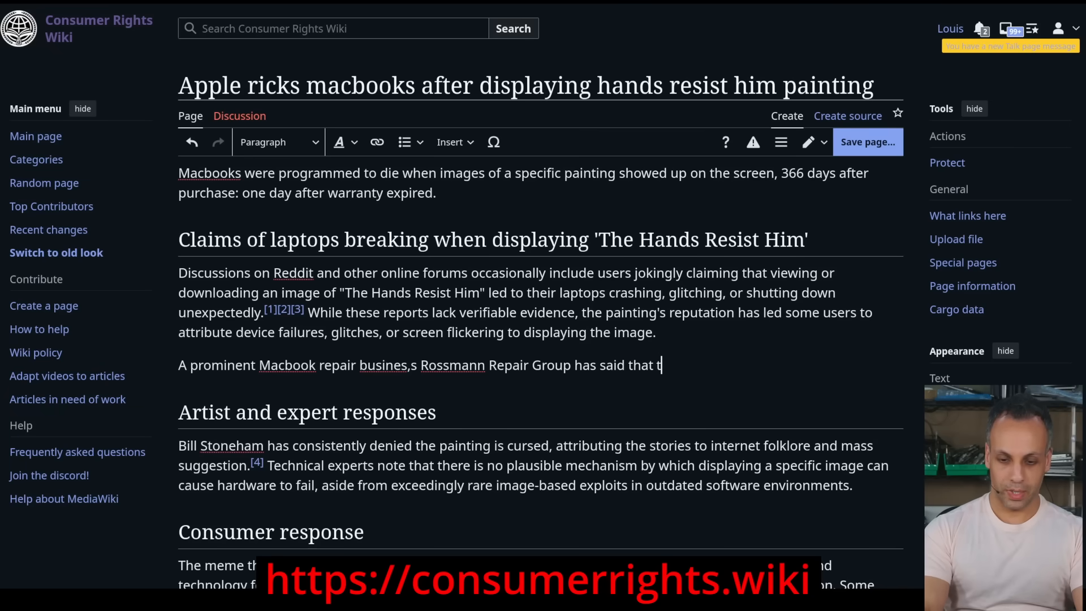
text(his image has bro)
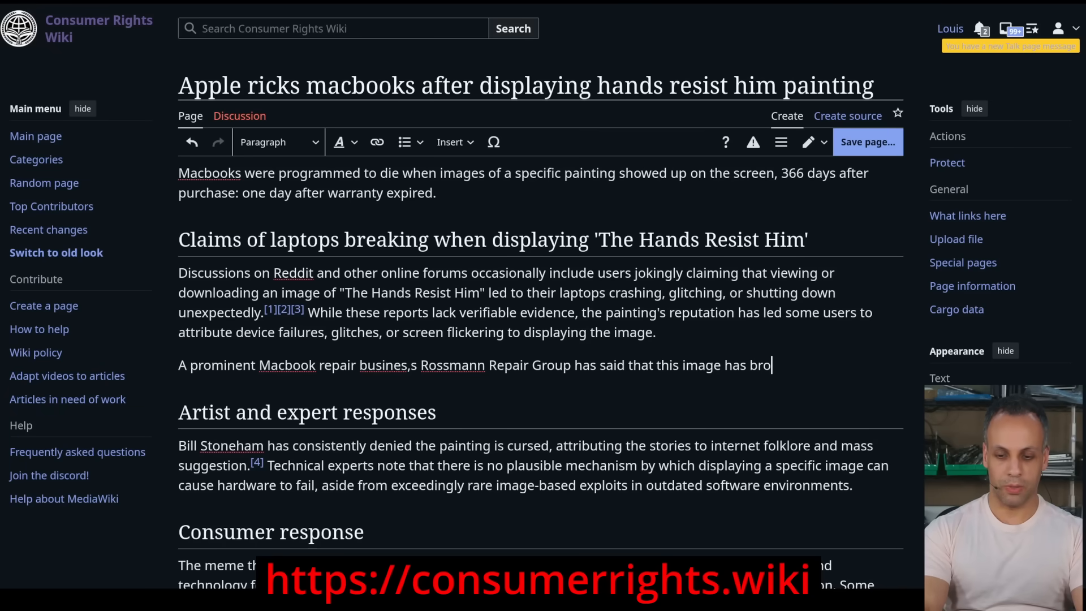
text(ken every macbook in their stoe)
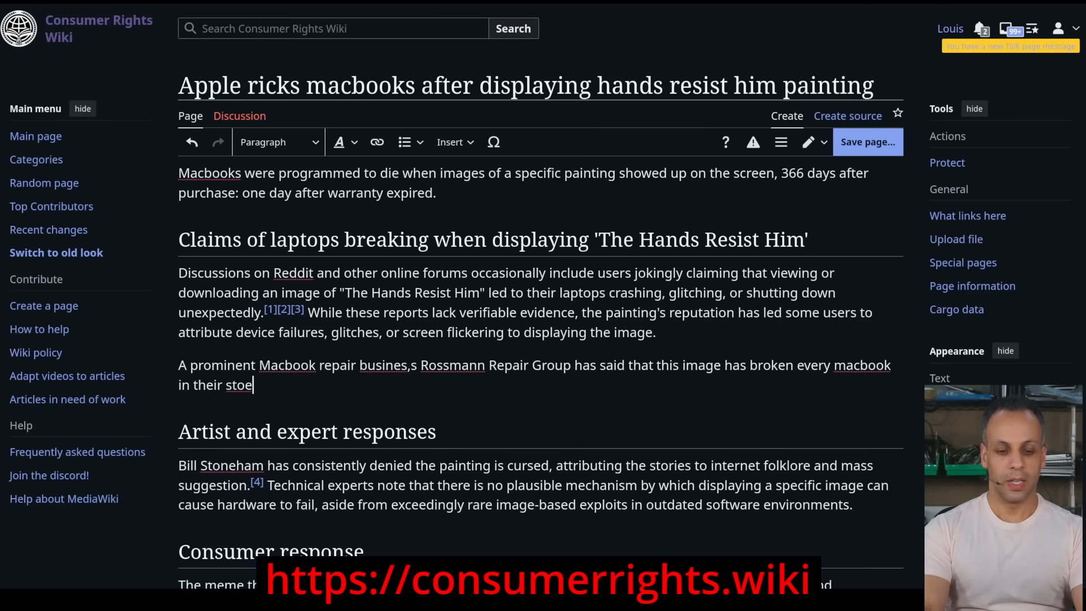
key(BackSpace)
text(re.)
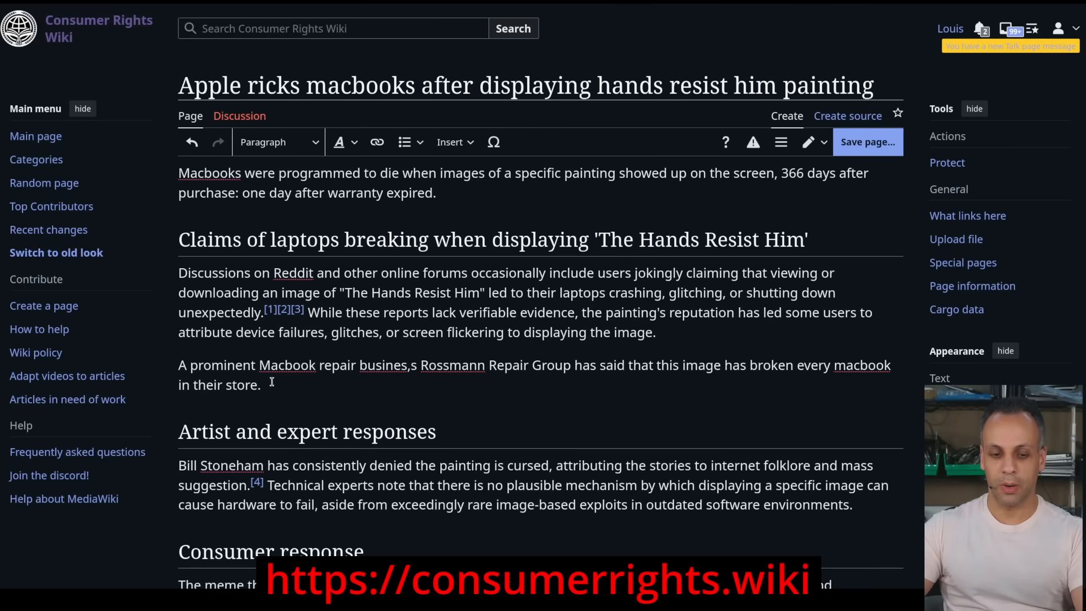
- Try to generate an automatic citation from the Rossmann Repair Group blog post's URL after the new sentence
key(ctrl+shift+k)
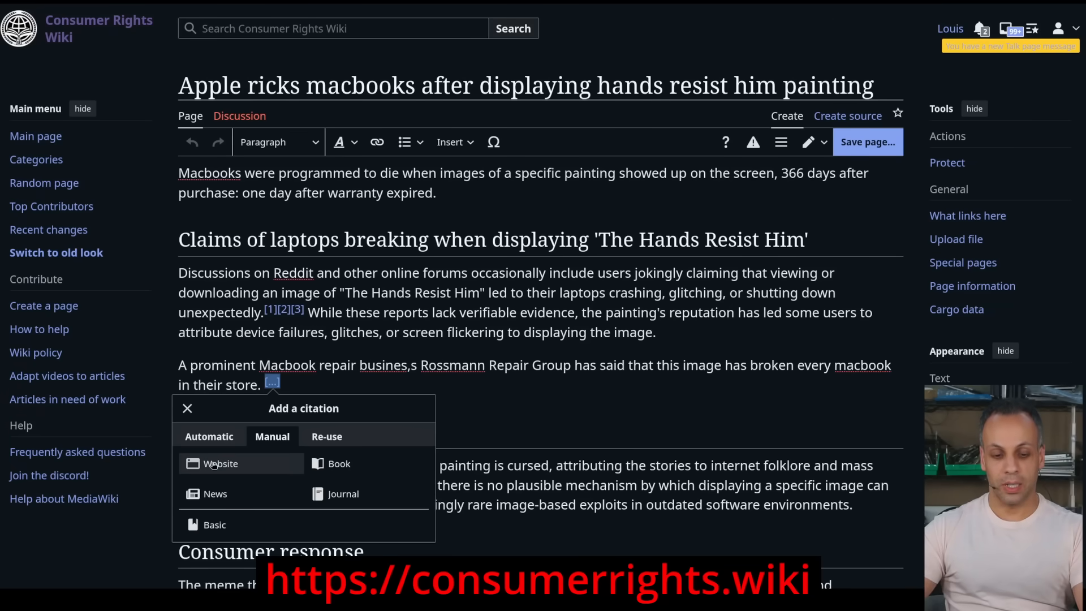
click(209, 437)
key(ctrl+v)
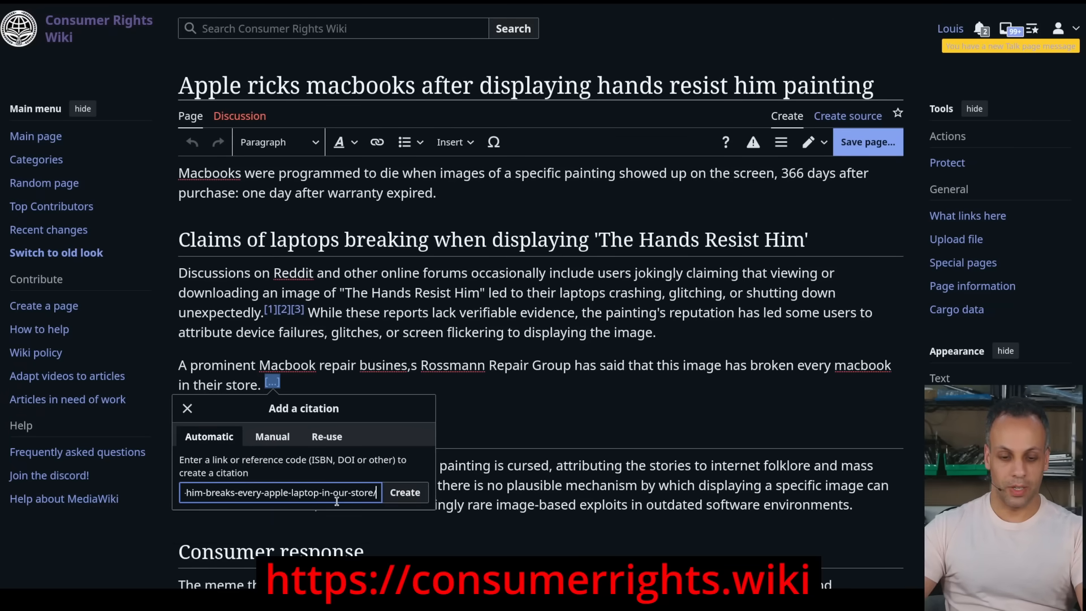
click(401, 497)
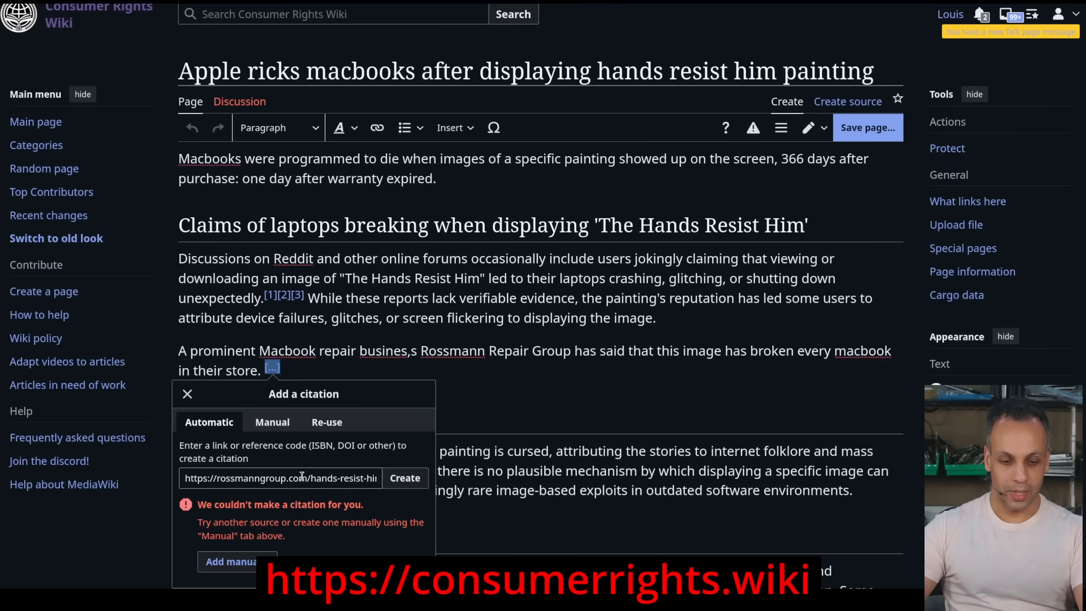
- Start a manual website citation with the author's last and first name and source date 2025-07-09, checking the date against the blog post
click(272, 422)
click(237, 450)
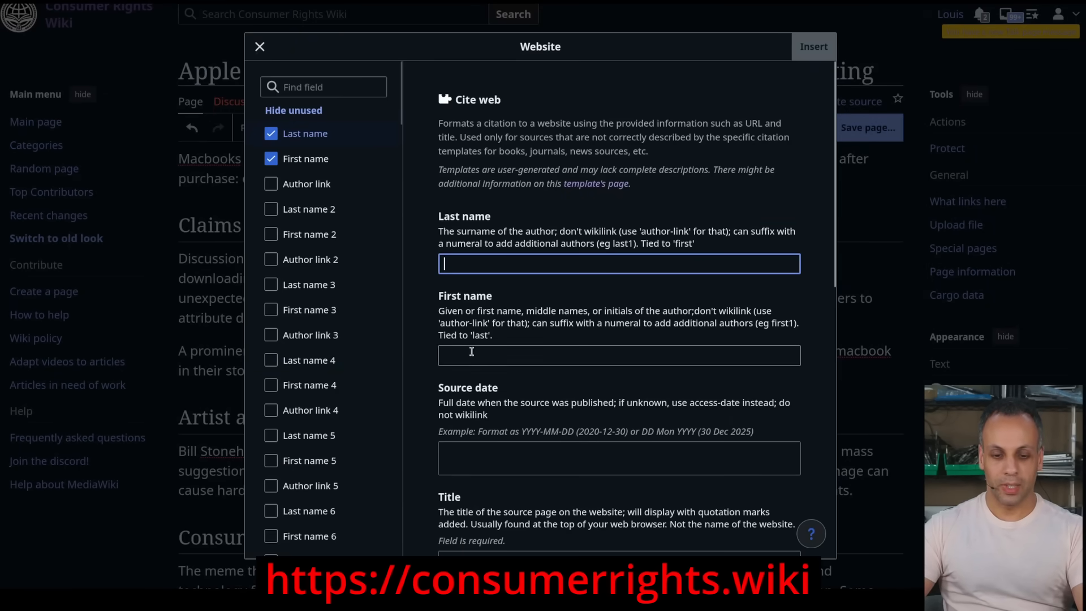
text(Rossmann)
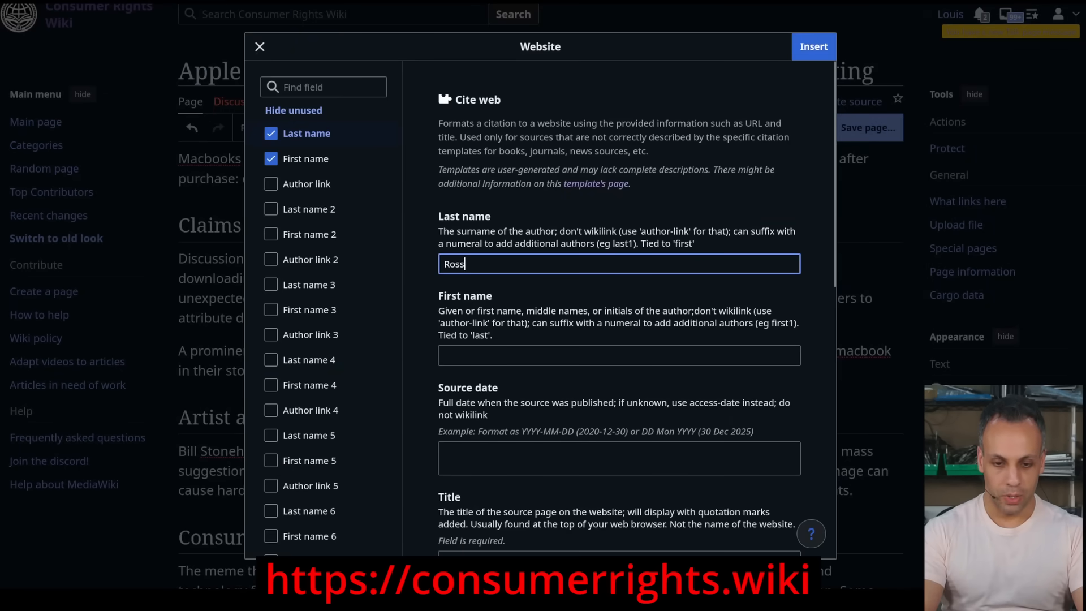
key(Tab)
text(Louis)
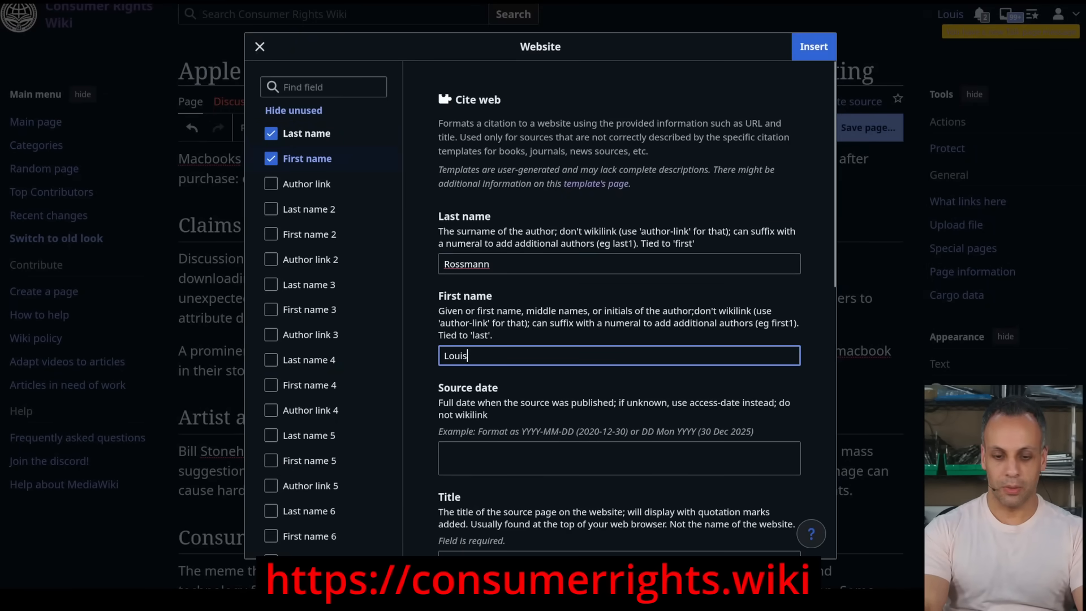
key(Tab)
text(2025-07-09)
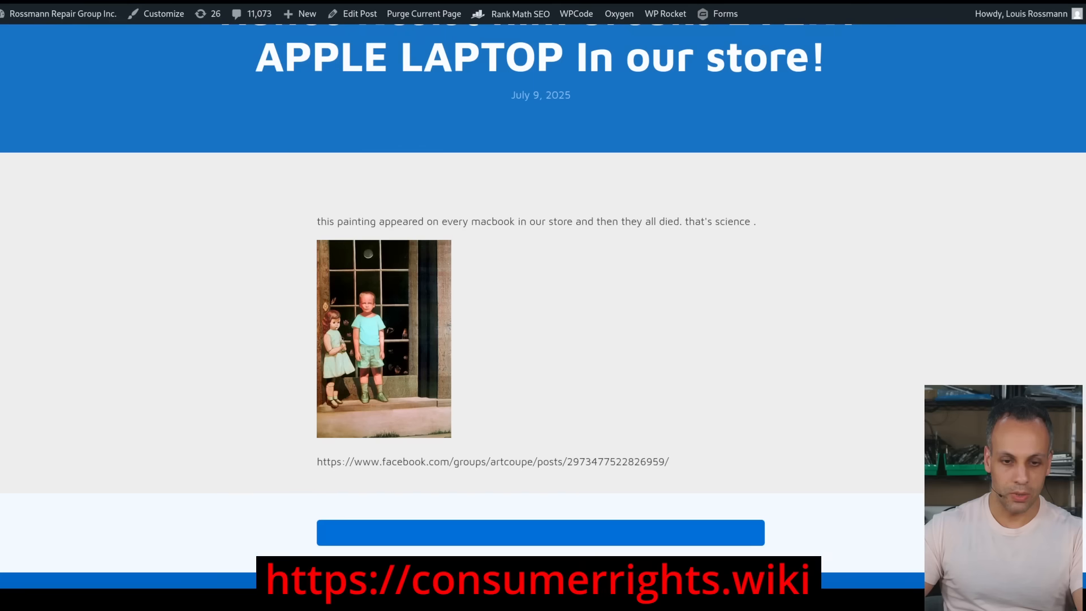
triple_click(543, 93)
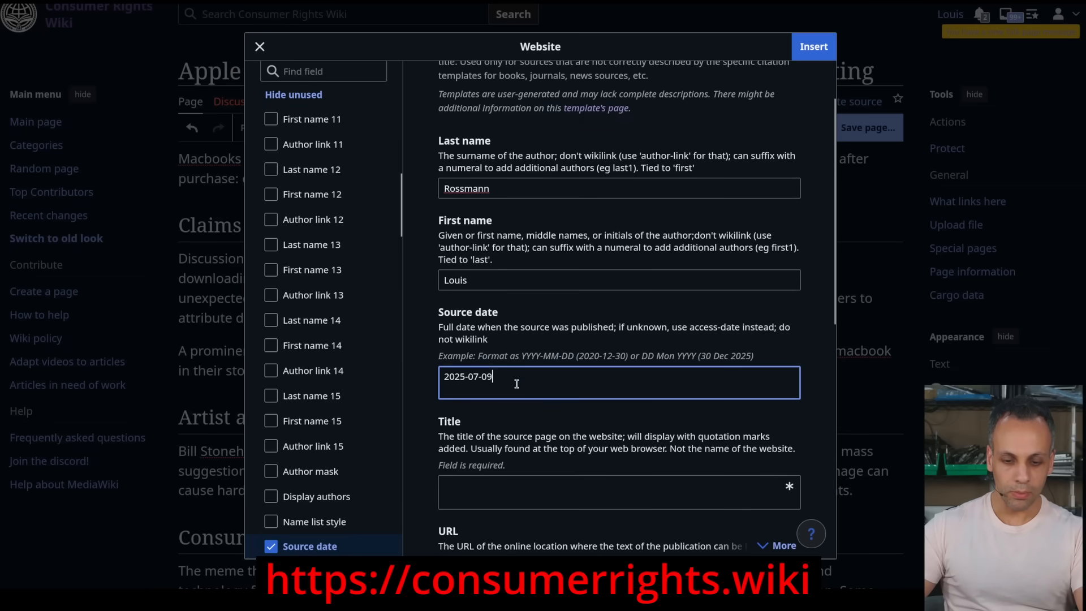
- Add the blog post's URL and its title "Hands Resist him breaks EVERY APPLE LAPTOP In our store!" to the citation and insert it
scroll(515, 396, down, 1)
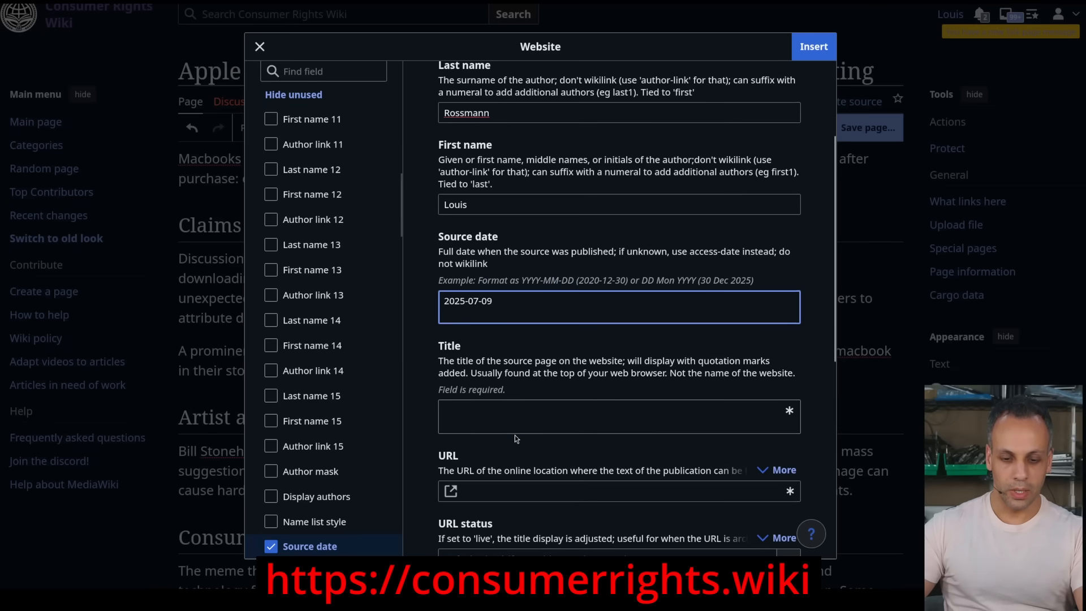
click(503, 491)
key(ctrl+v)
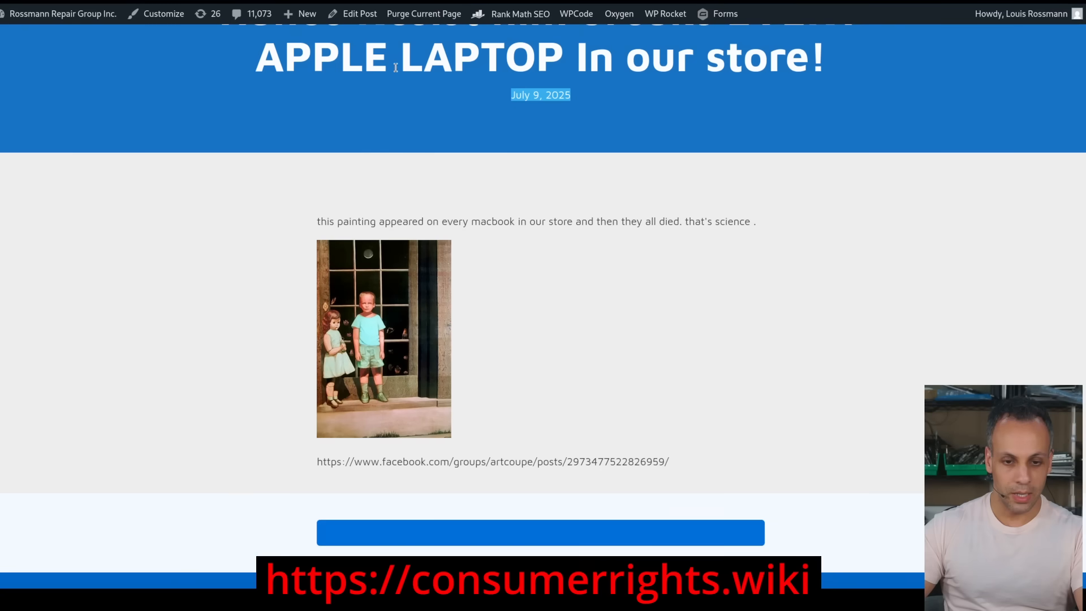
scroll(543, 282, up, 3)
triple_click(365, 170)
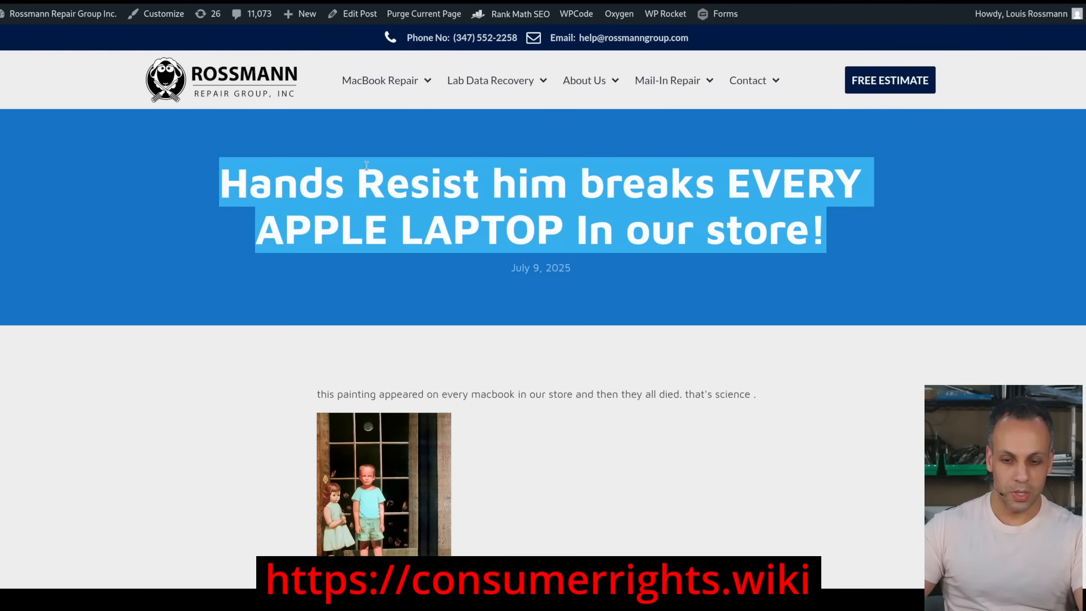
key(ctrl+c)
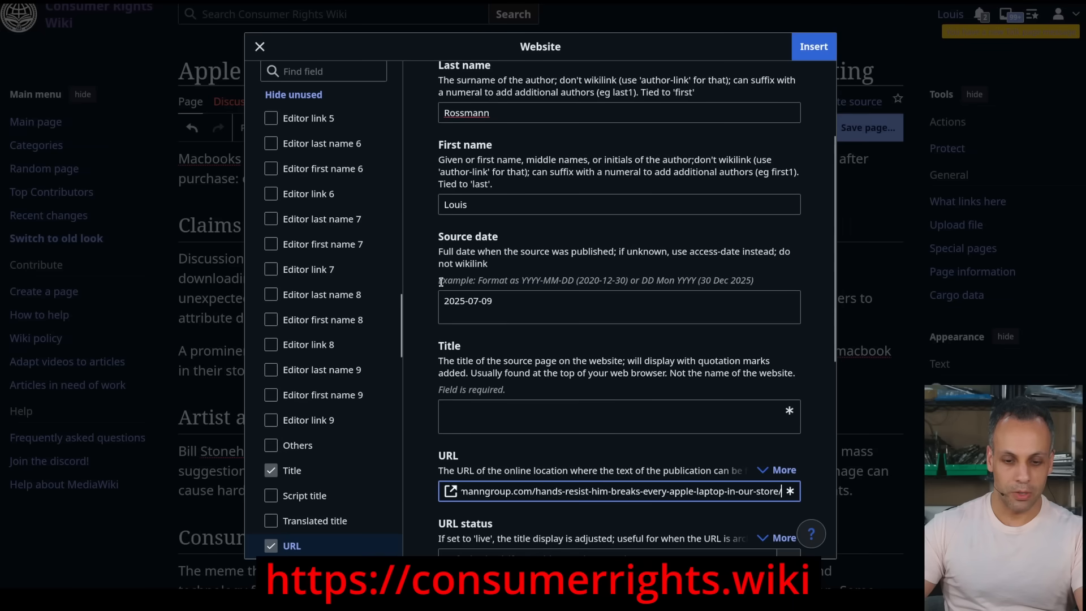
click(501, 413)
key(ctrl+v)
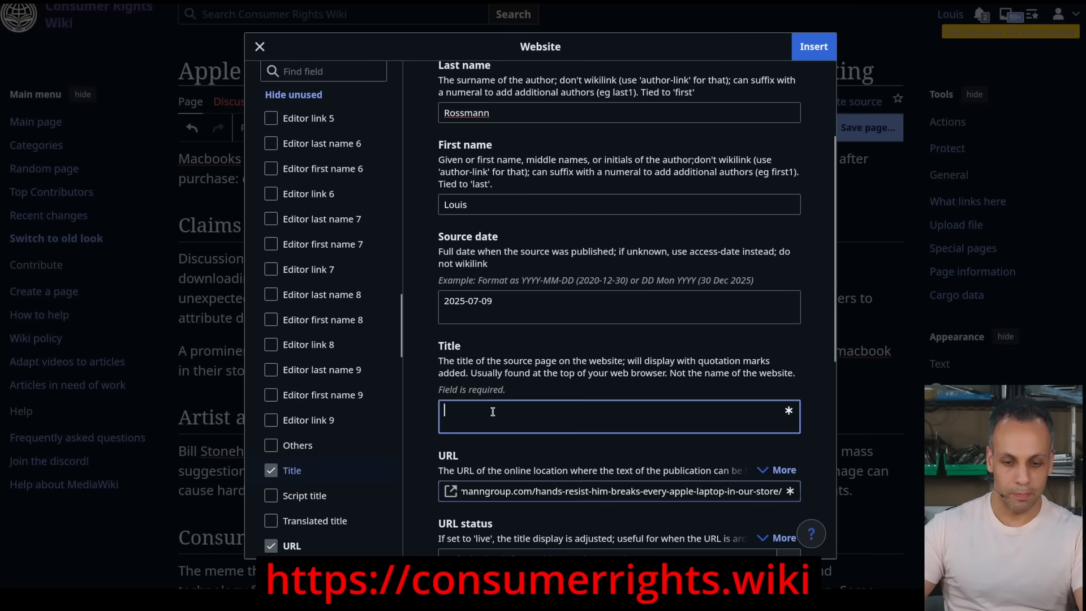
click(814, 46)
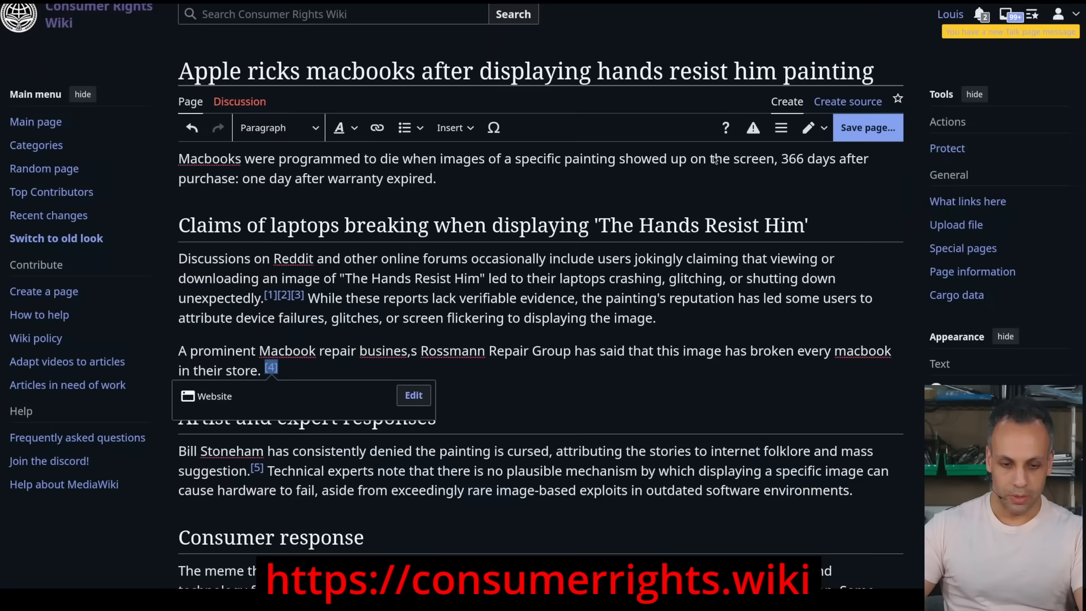
click(610, 372)
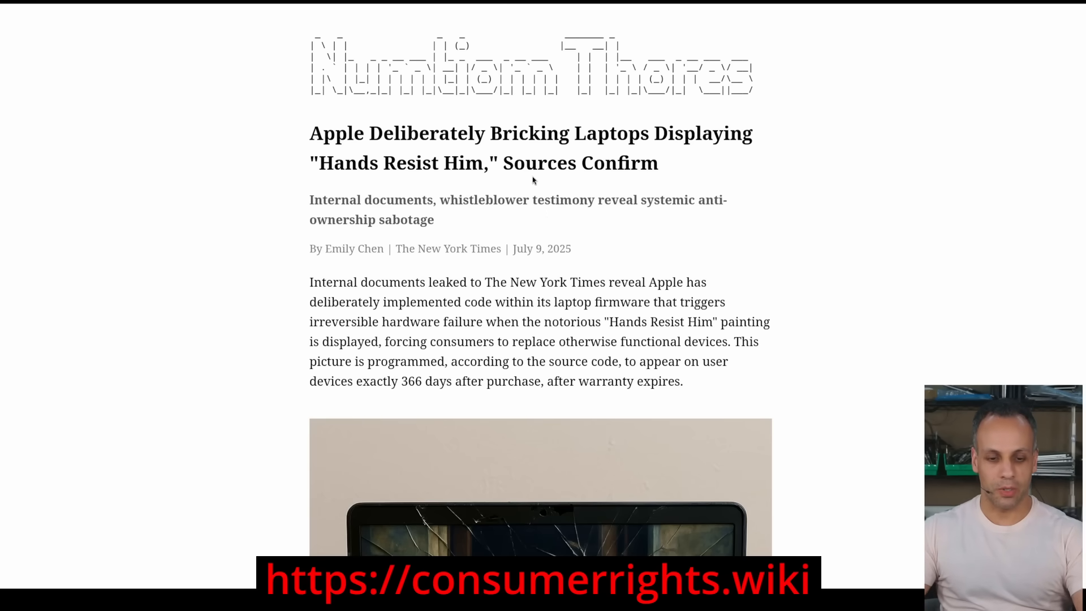
- Read the New York Times article about Apple deliberately bricking laptops, and check its author byline
scroll(531, 200, down, 2)
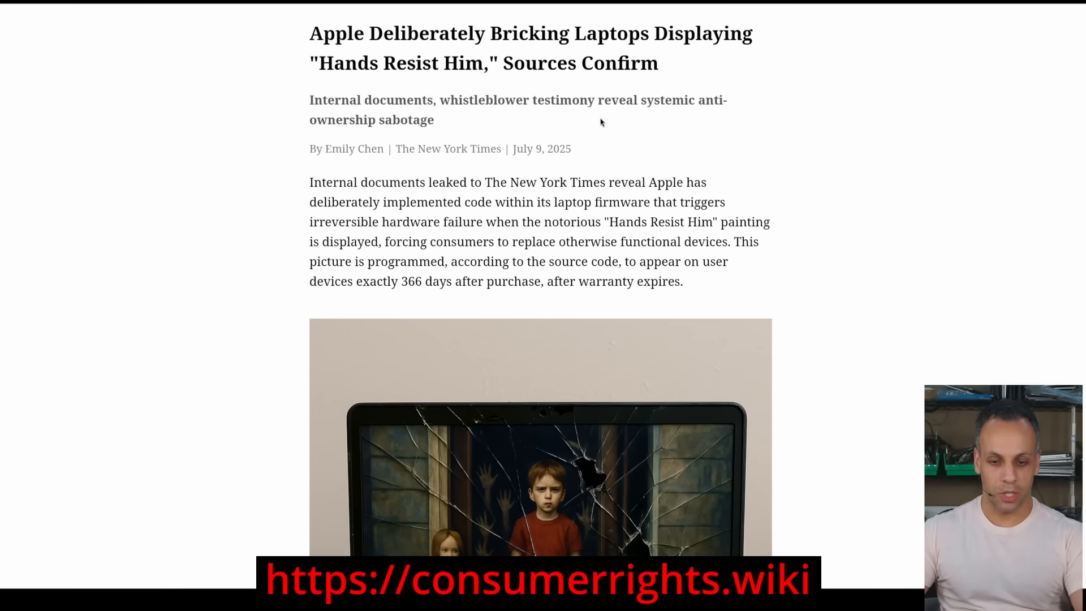
scroll(592, 234, down, 10)
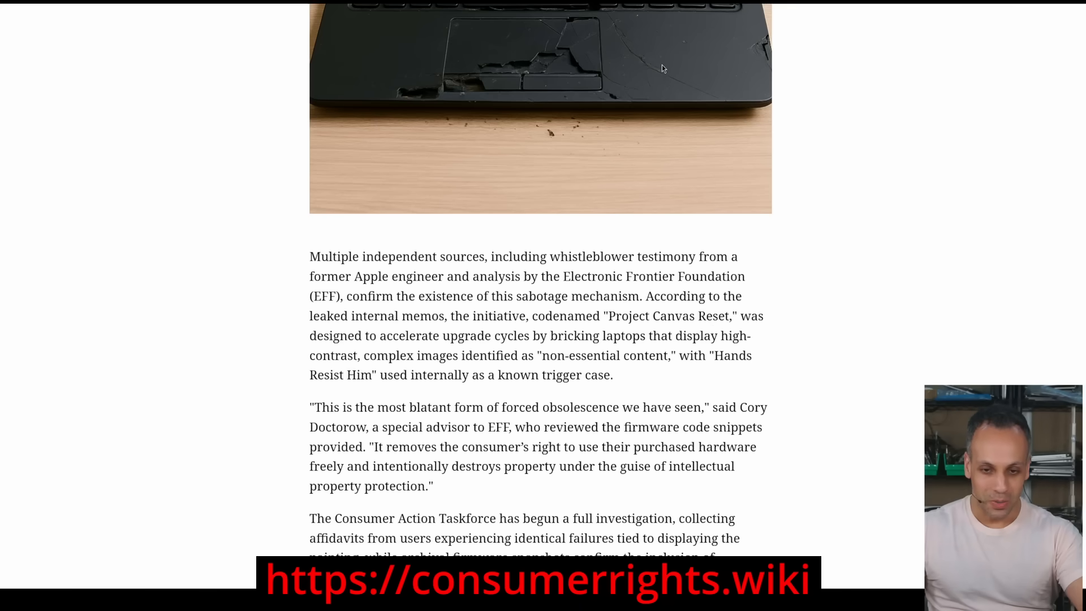
scroll(619, 40, up, 10)
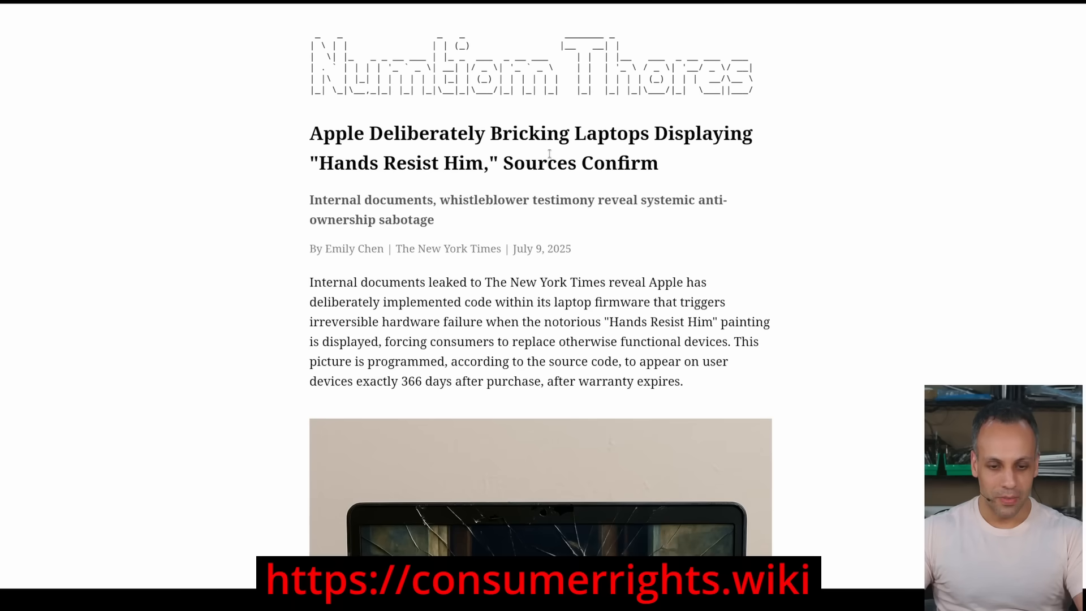
drag(329, 249, 394, 249)
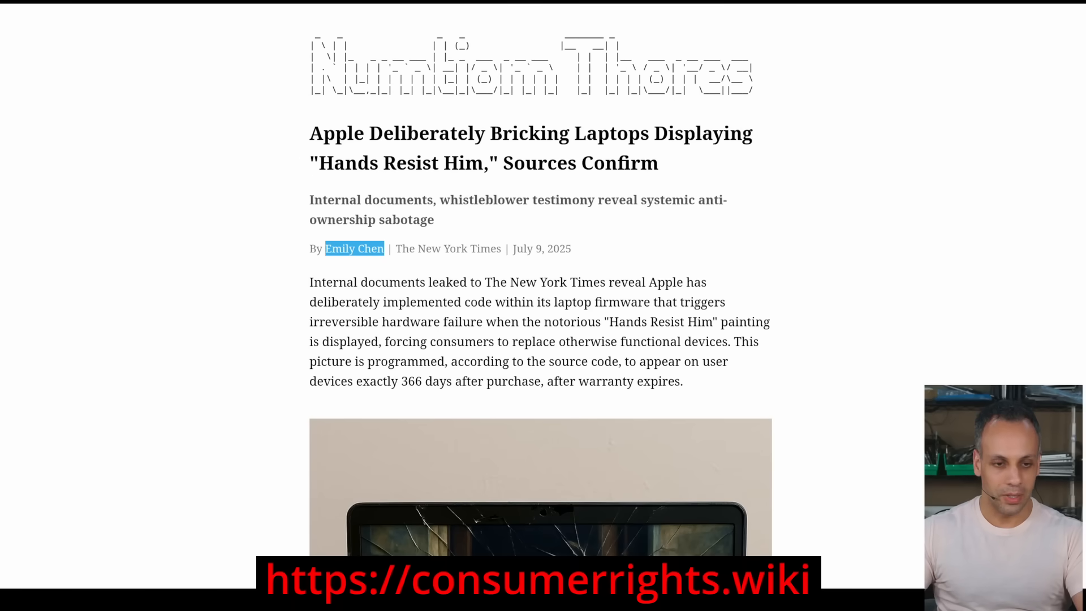
- Add a sentence that The New York Times reported on the firmware code causing the bricking and whistleblower testimony confirming Apple intentionally did this to kill Macbooks
text(The New York Times reported on the firmware code)
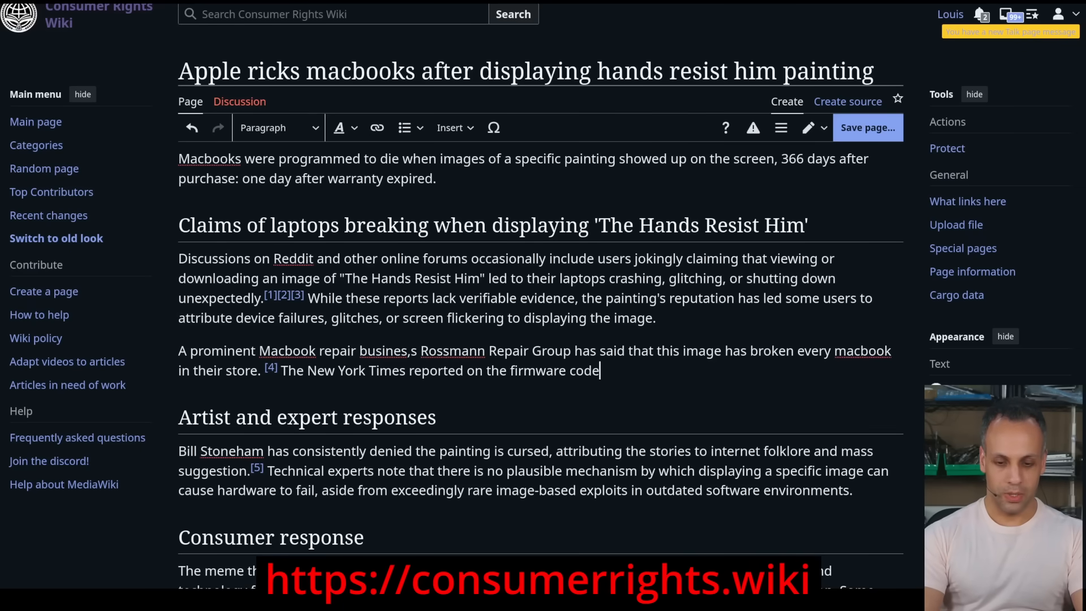
text( that caused the bricking, and reported on whistl)
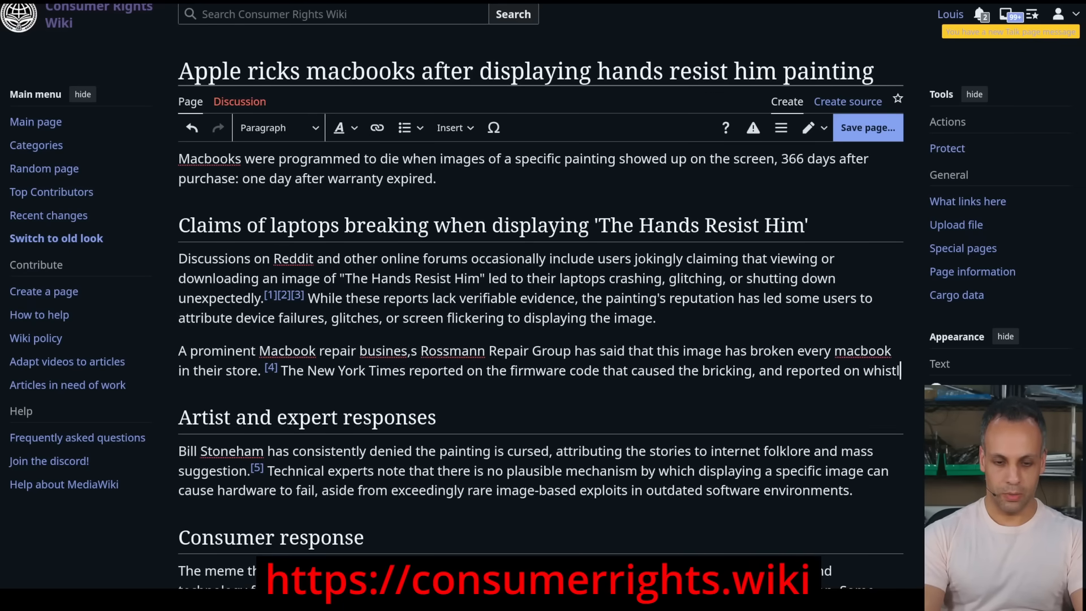
text(eblower testimony confirming this was done intentionally by Apple to i)
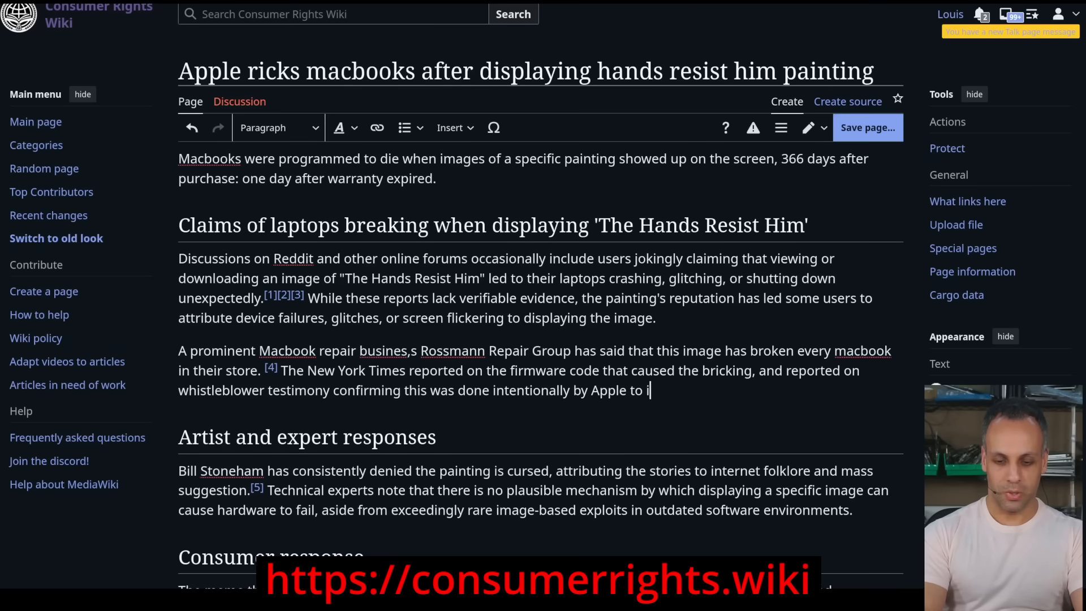
key(BackSpace)
text(kill Macbooks.)
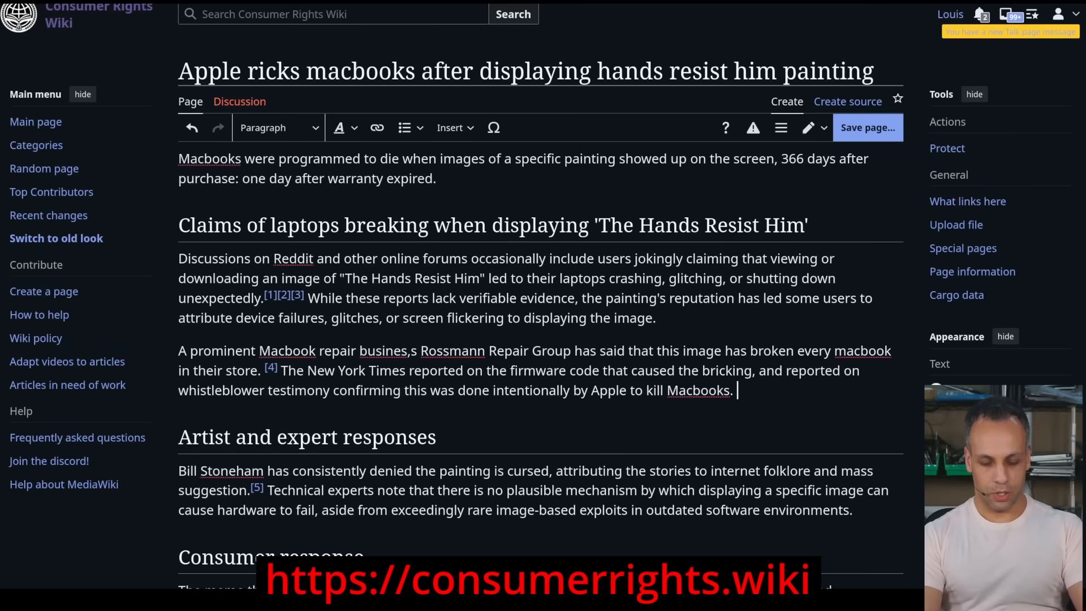
- Start a manual news citation after the New York Times sentence with the author's last and first name and source date 2025-07-09
key(ctrl+shift+k)
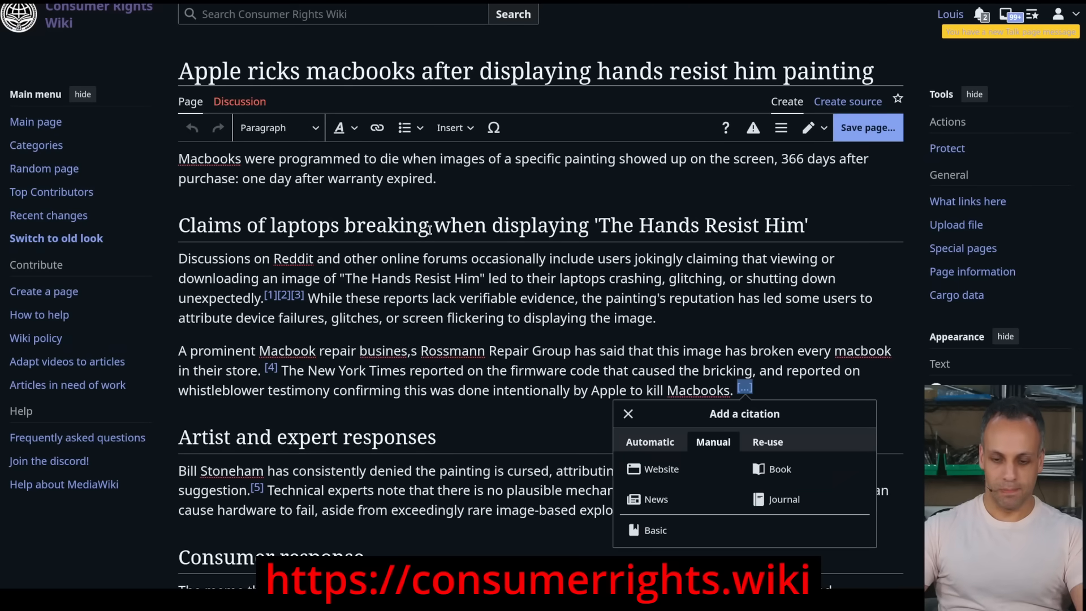
click(658, 502)
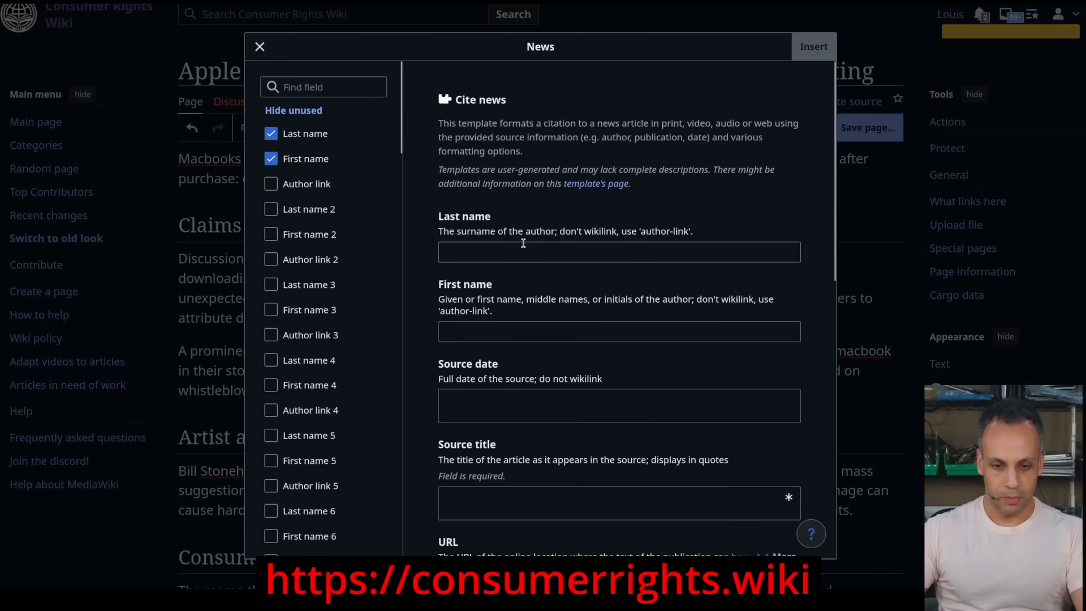
text(Chen)
key(Tab)
text(EMil)
key(BackSpace)
key(BackSpace)
key(BackSpace)
text(mily)
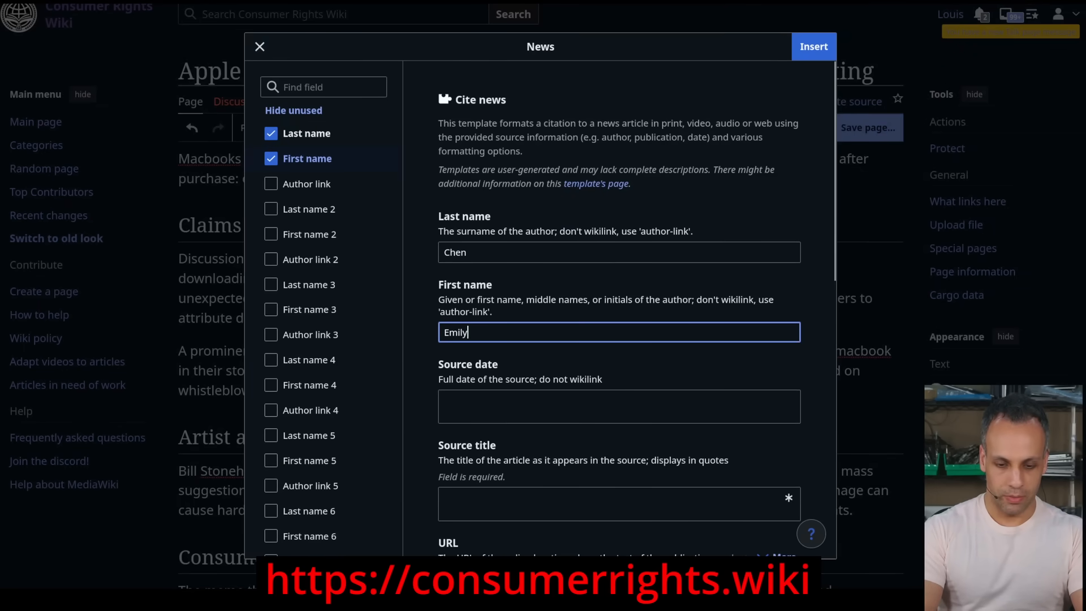
key(Tab)
text(2025-07-09)
- Set the source title to "Apple Deliberately Bricking Laptops Displaying "Hands Resist Him," Sources Confirm", add the article's local index.html URL, and insert the citation
key(Tab)
text(Emily Chen)
key(ctrl+z)
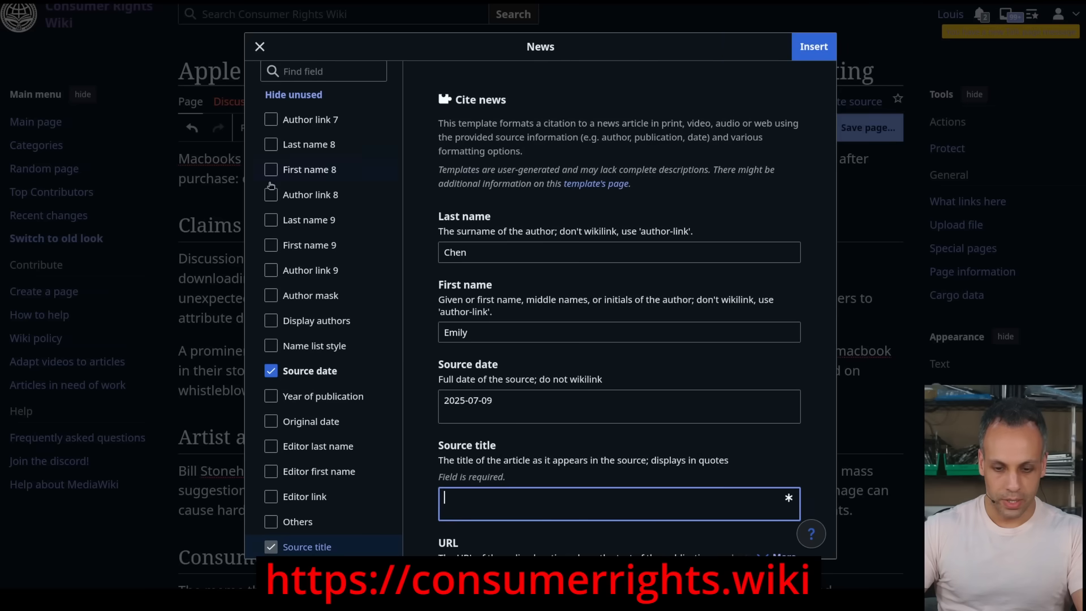
text(Apple Deliberately Bricking Laptops Displaying "Hands Resist Him," Sources Confirm)
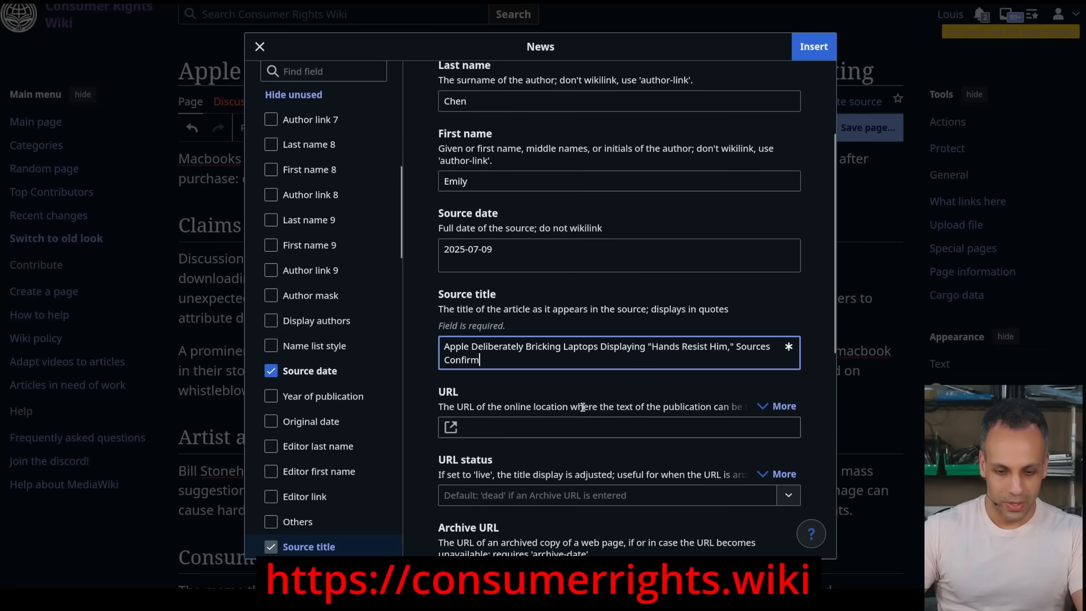
click(581, 428)
text(file:///home/louis/Videos/index.html)
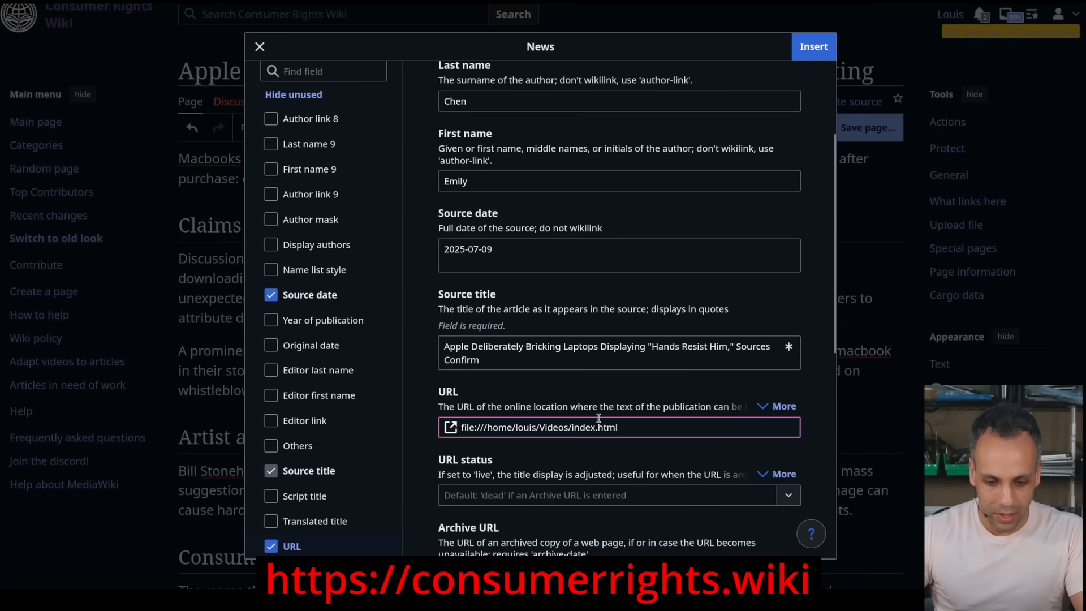
scroll(599, 417, down, 3)
scroll(690, 491, up, 1)
click(814, 46)
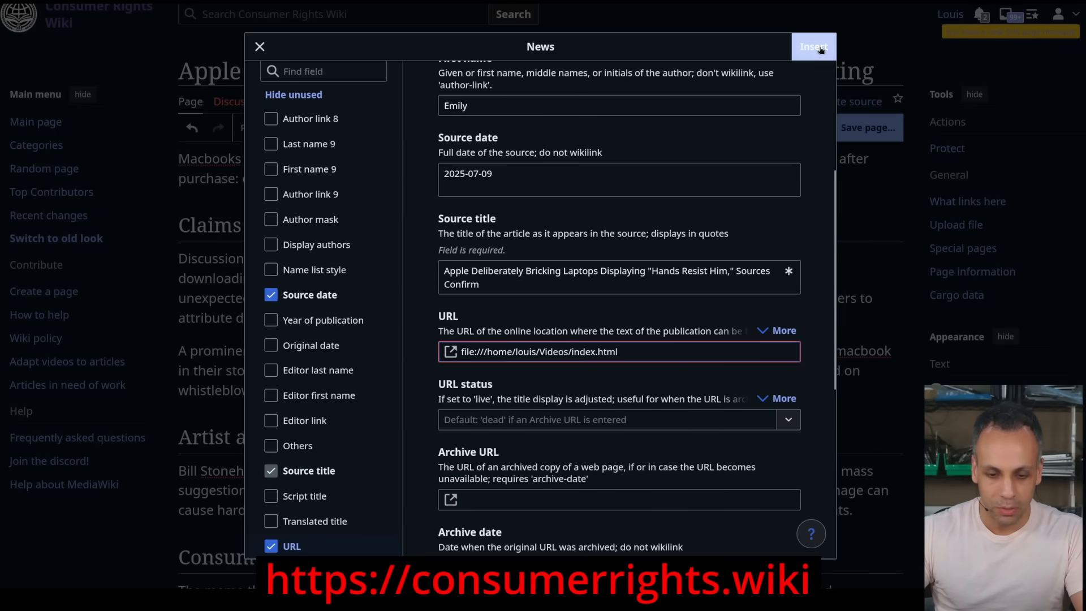
- At the end of the Artist and expert responses paragraph, upload scary.jpg as own work and name it "Hands Resist him Painting"
click(855, 338)
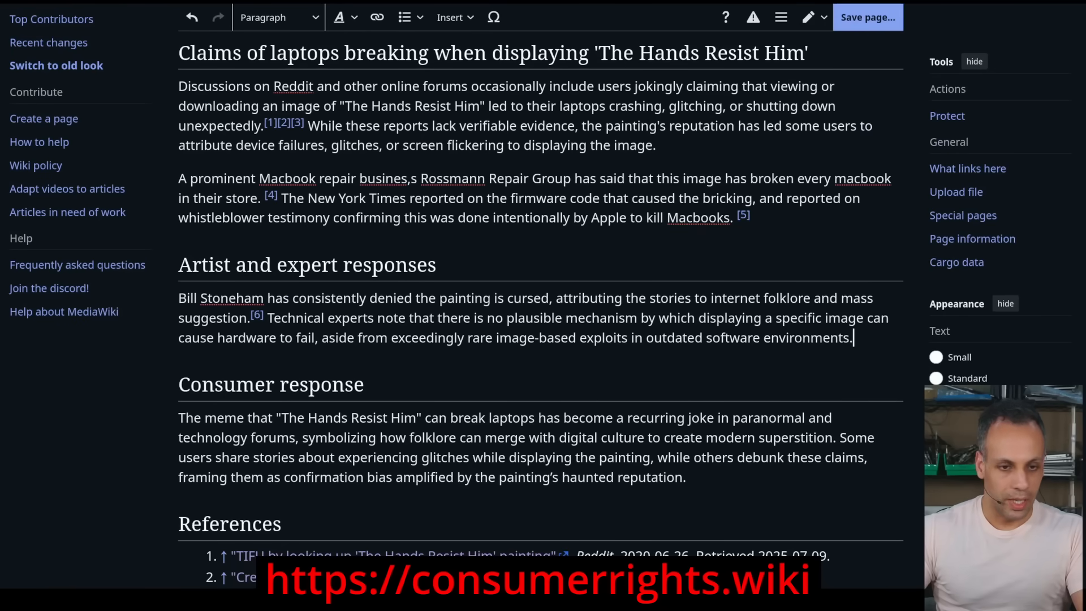
click(454, 17)
click(469, 128)
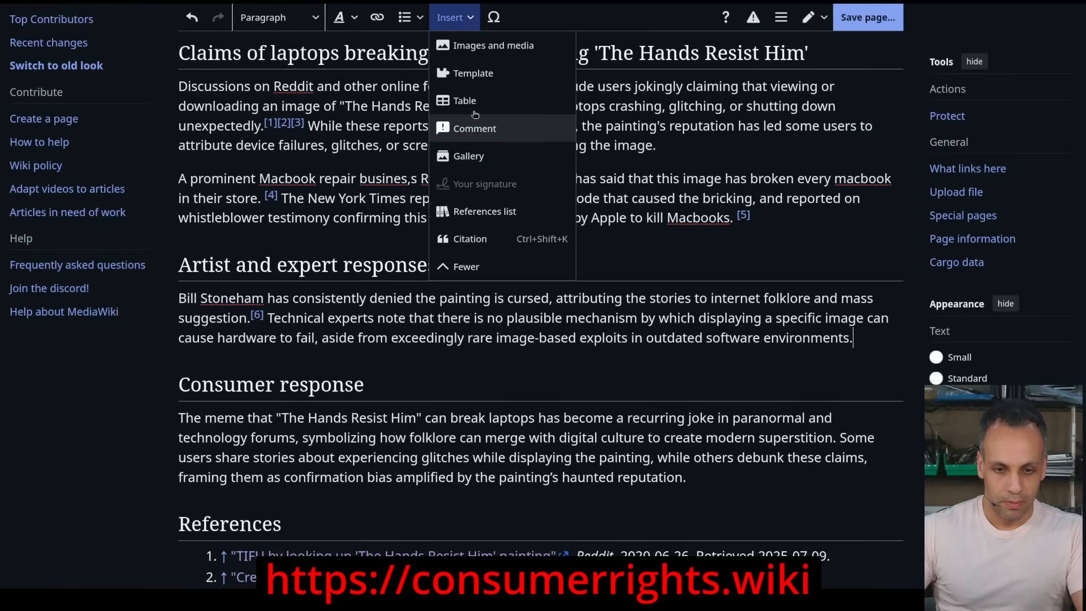
click(486, 46)
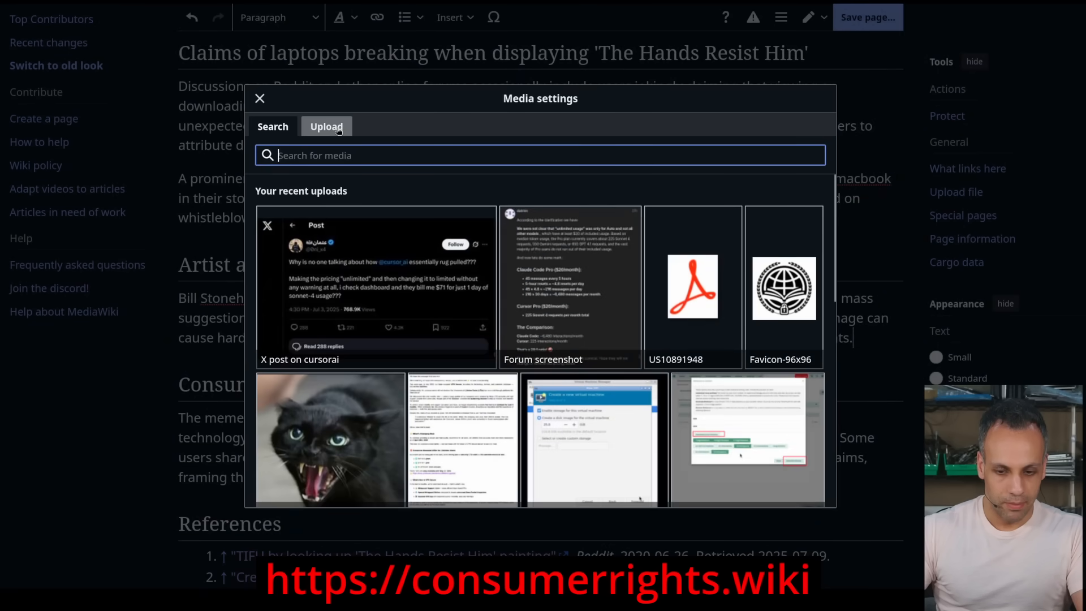
click(327, 126)
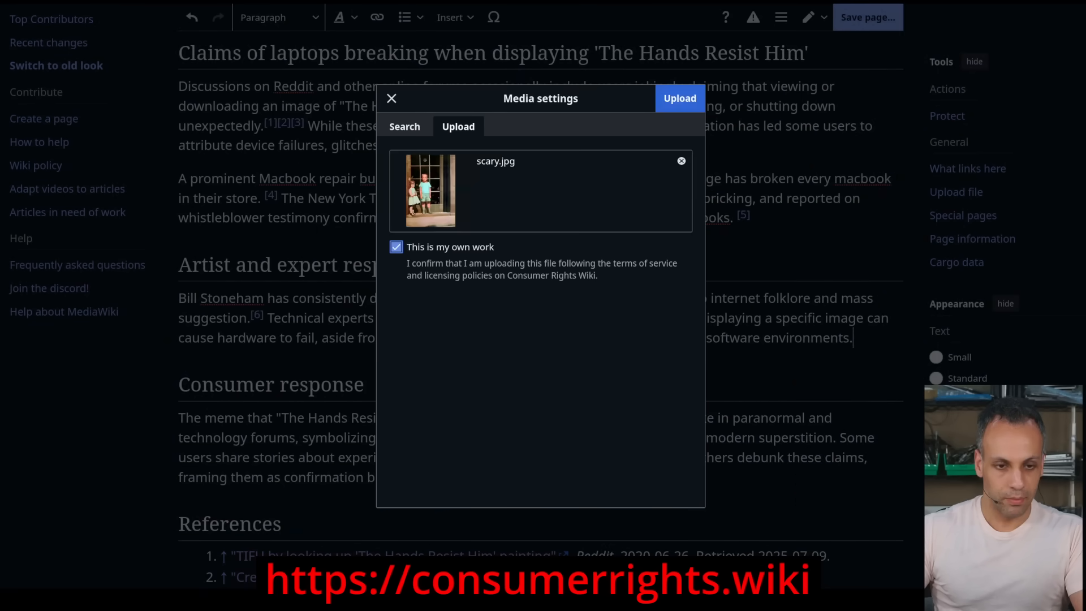
click(680, 98)
drag(553, 213, 378, 207)
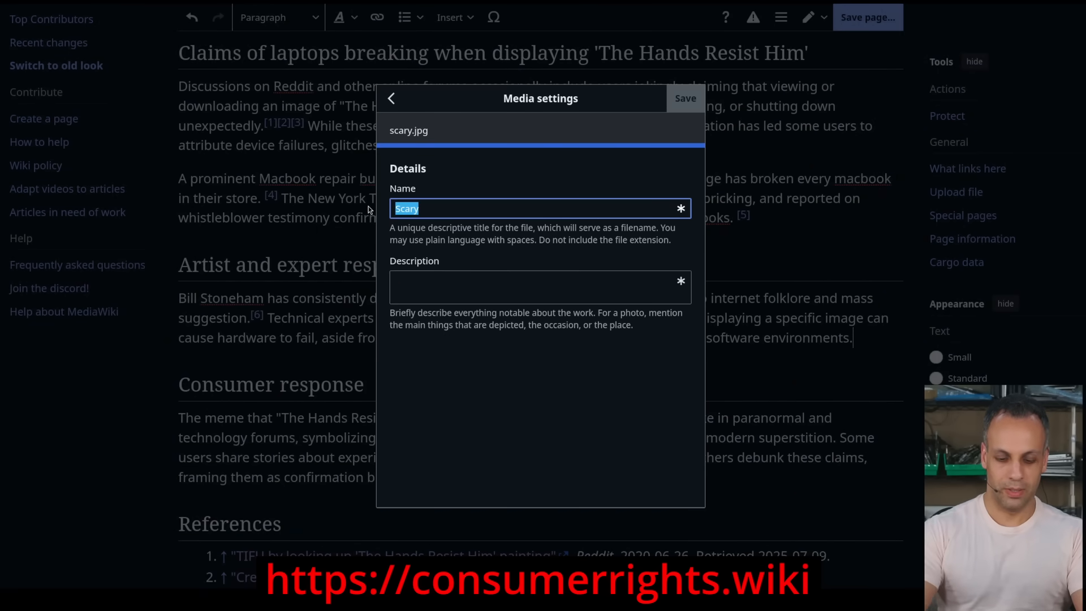
text(Hands Resist him Painting)
- Describe the uploaded image as "This is the image that kills macbooks when shown on screen!" and save its details
key(Tab)
text(Thi si)
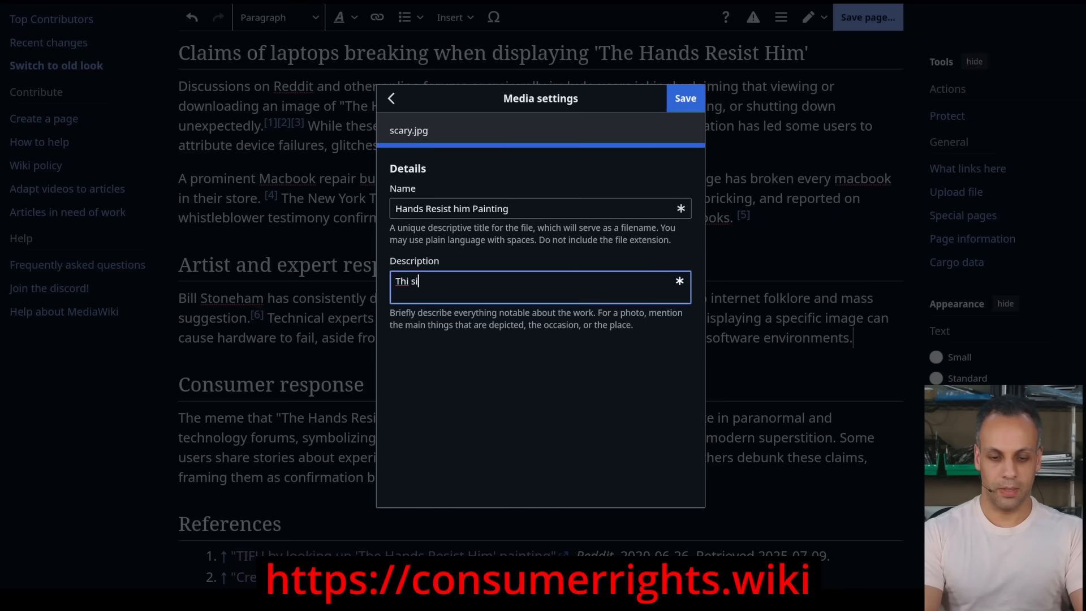
key(BackSpace)
key(BackSpace)
text(is the)
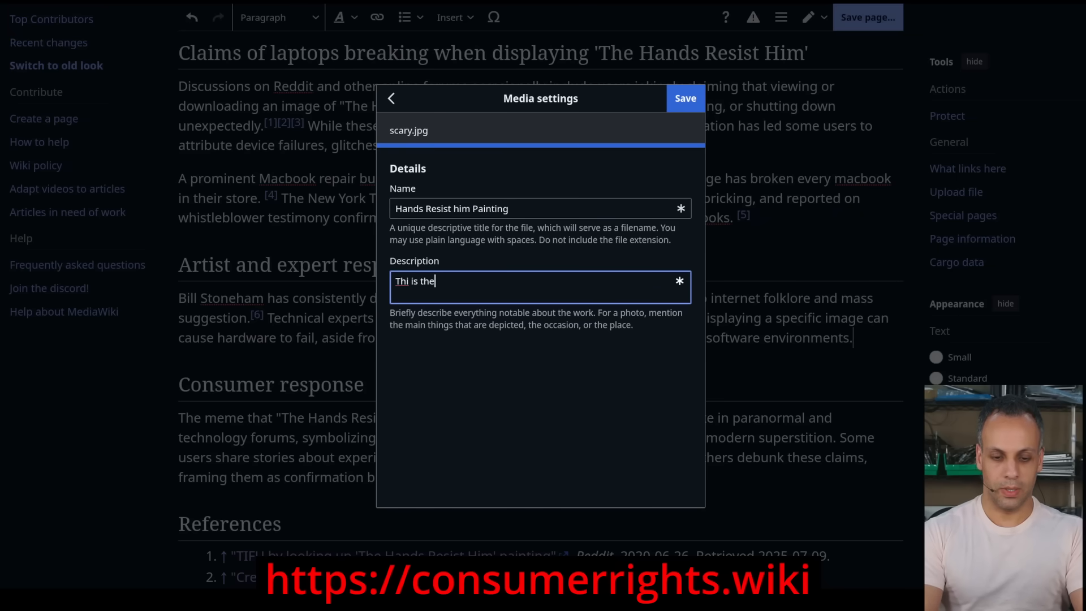
key(Left)
key(Left)
key(Left)
key(Left)
text(s)
key(End)
text(imag)
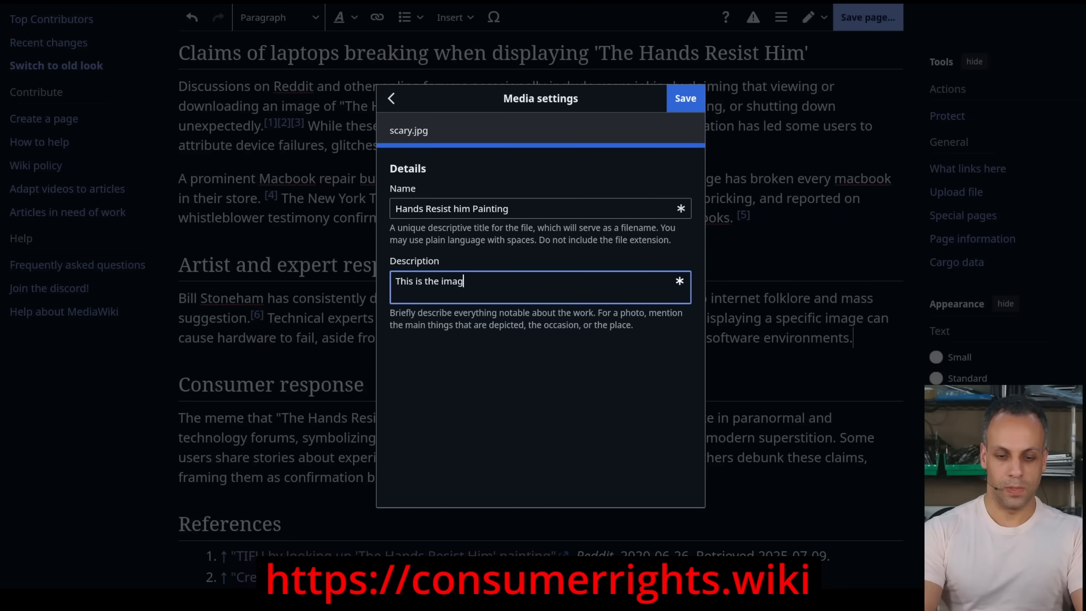
text(e that kills macbooks w)
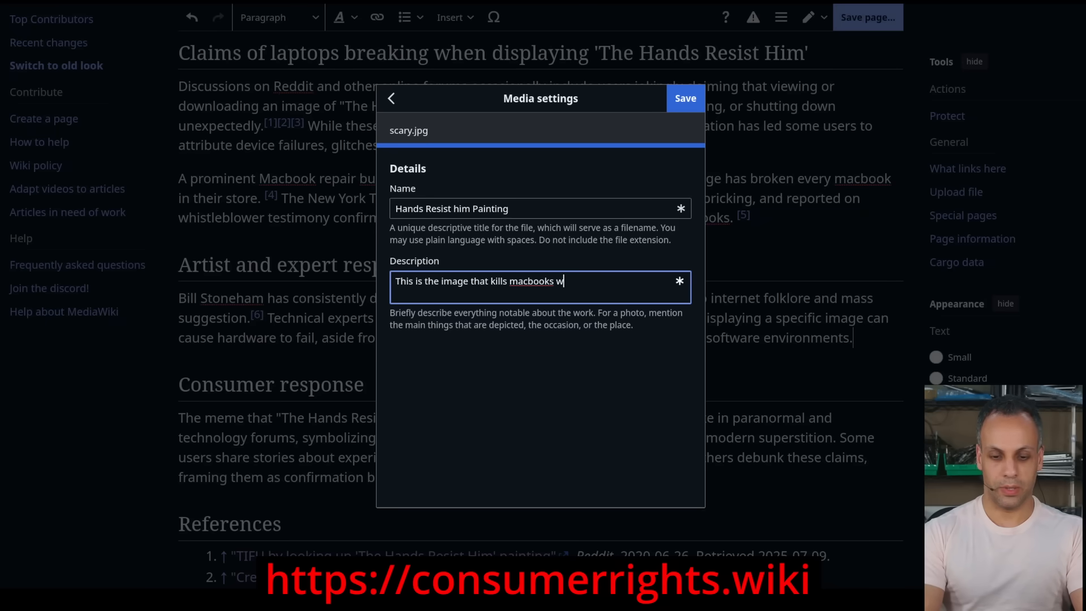
text(hen hsown on screen!)
key(ctrl+Left)
key(ctrl+Left)
key(ctrl+shift+Left)
text(shown)
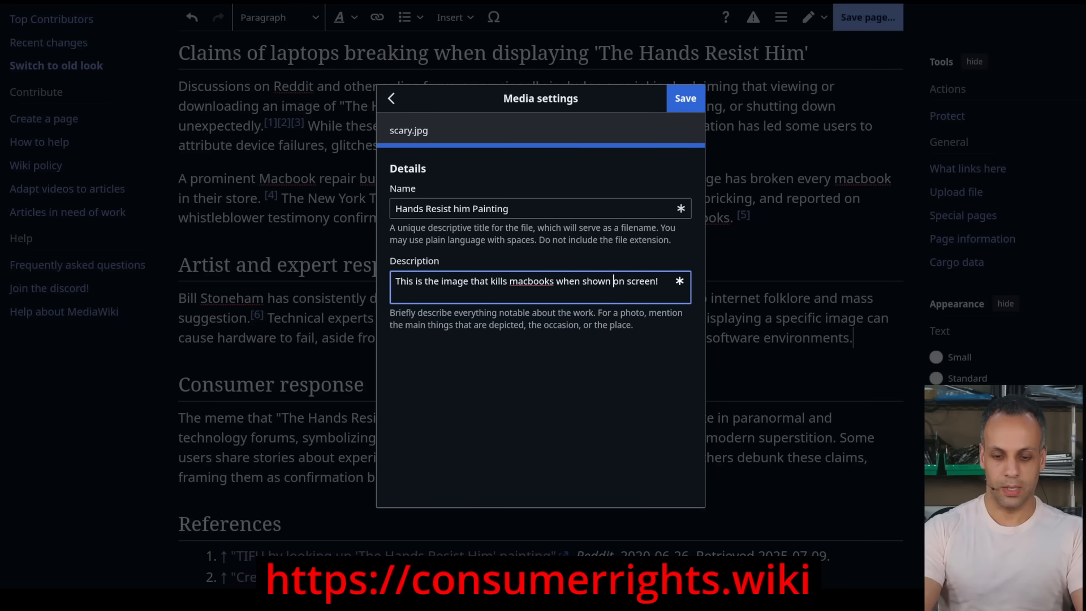
click(673, 99)
- Insert the uploaded image into the article with the caption and alternative text Painting "Hands Resist Him"
click(793, 97)
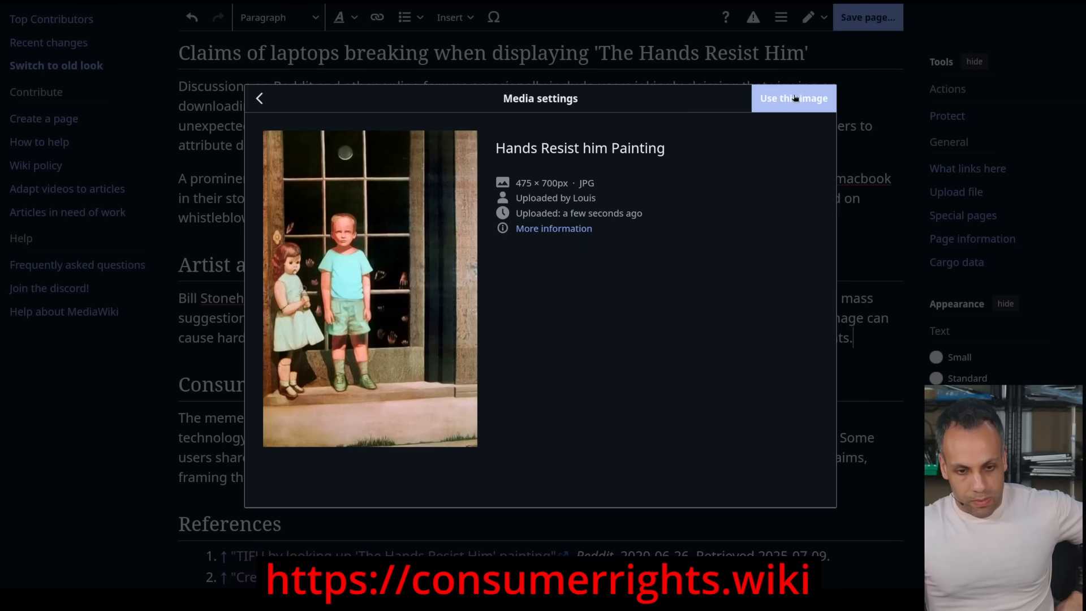
text(T)
key(BackSpace)
text(Painting )
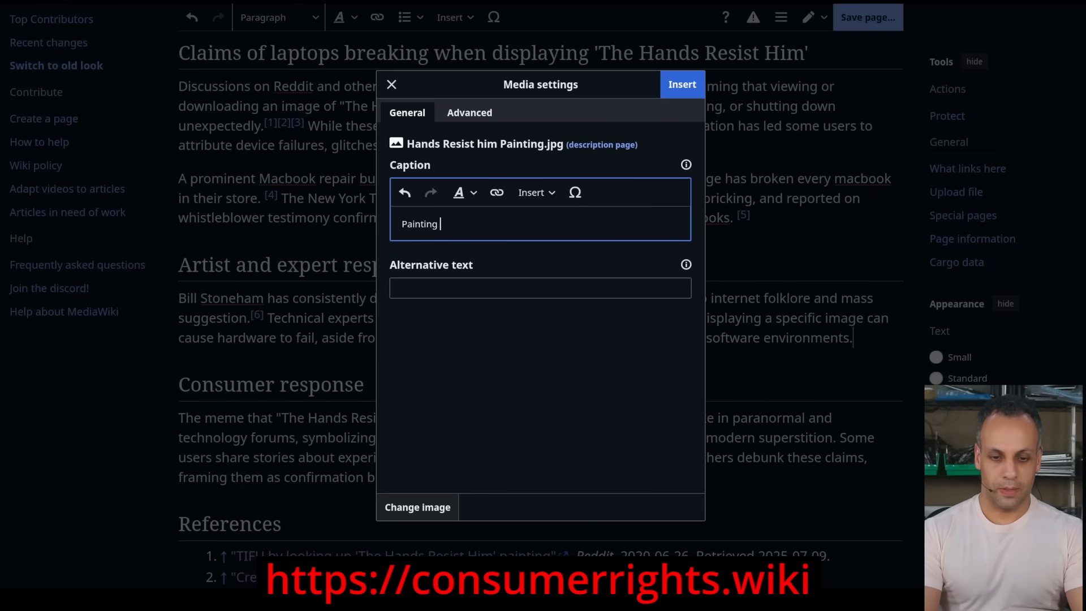
text("Hands Resist him)
key(ctrl+Left)
key(Delete)
text(H)
key(ctrl+a)
key(ctrl+c)
key(Tab)
key(Tab)
key(ctrl+v)
click(682, 84)
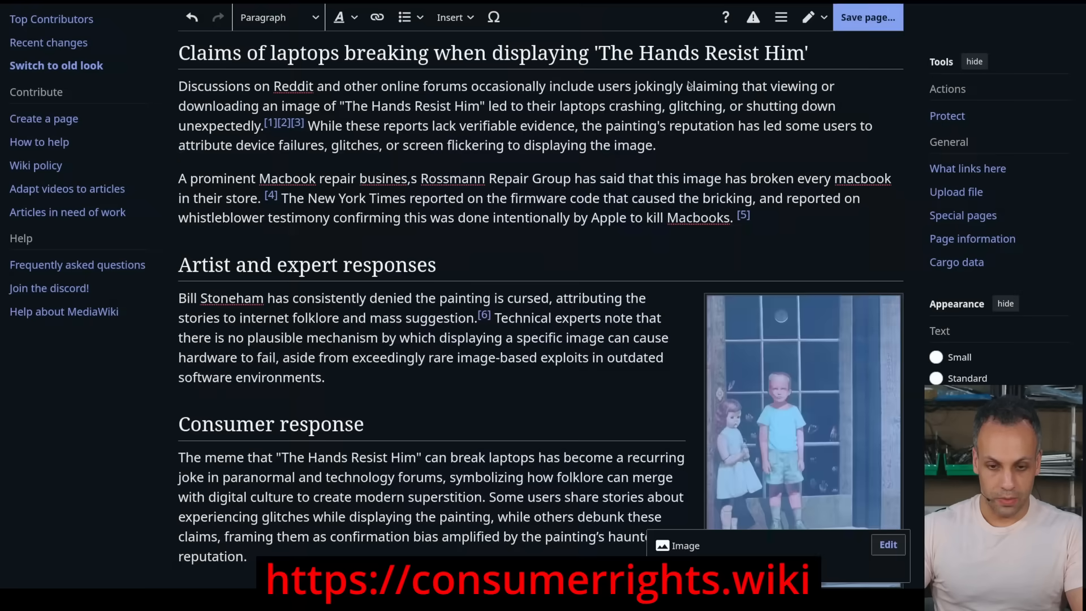
- Save the new article with the edit summary "Created article."
click(666, 265)
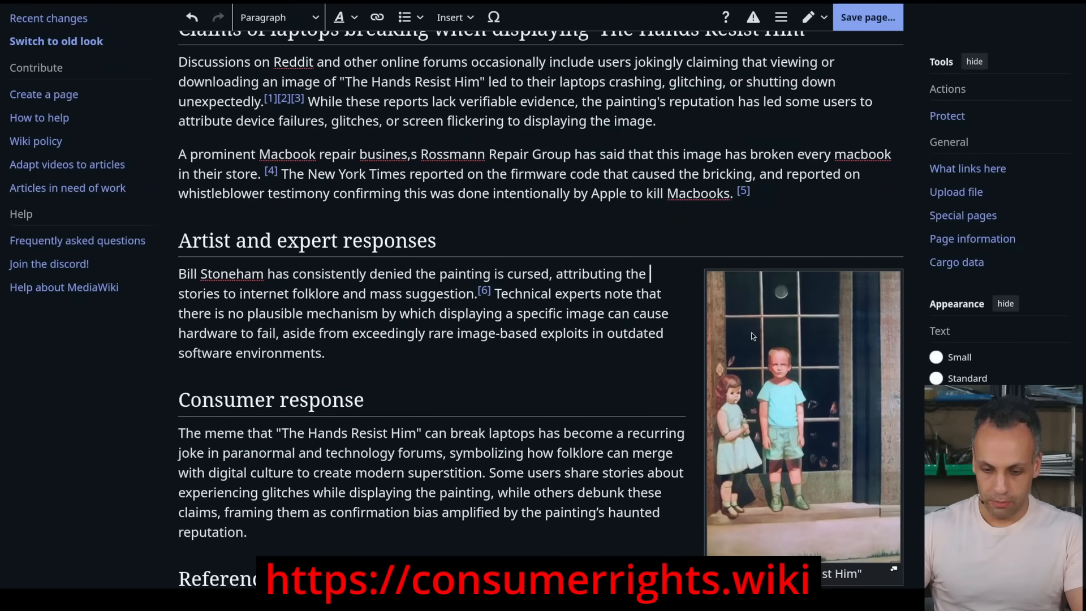
scroll(720, 381, up, 5)
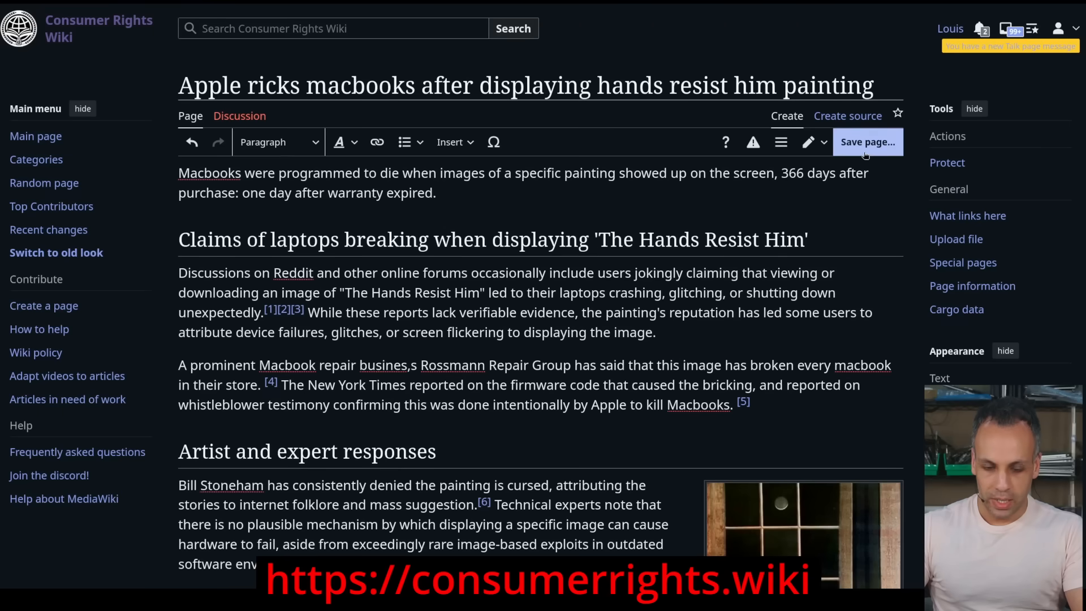
click(864, 150)
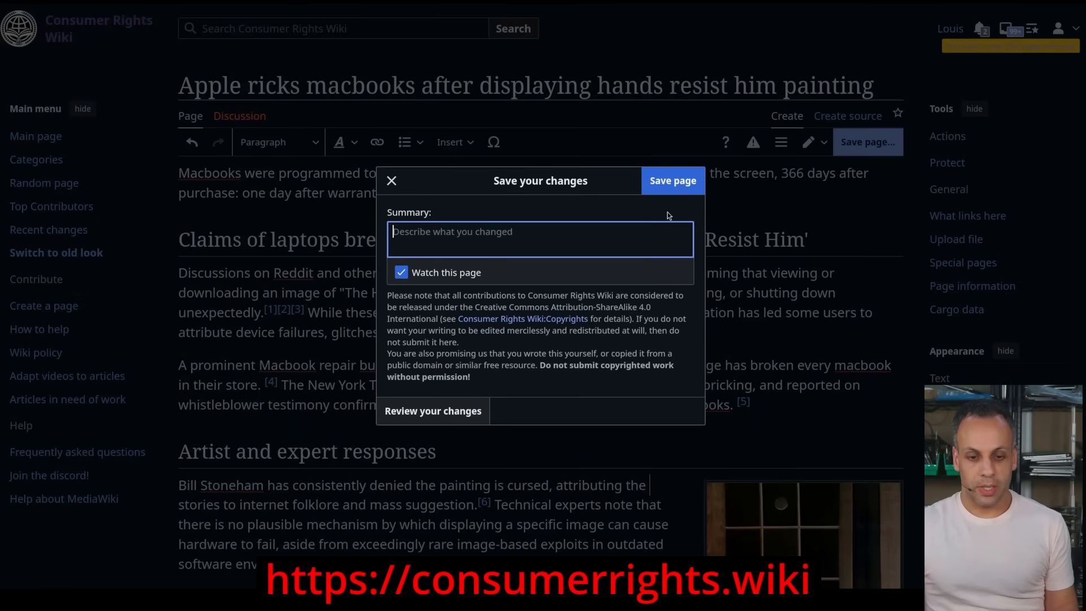
text(Created article.)
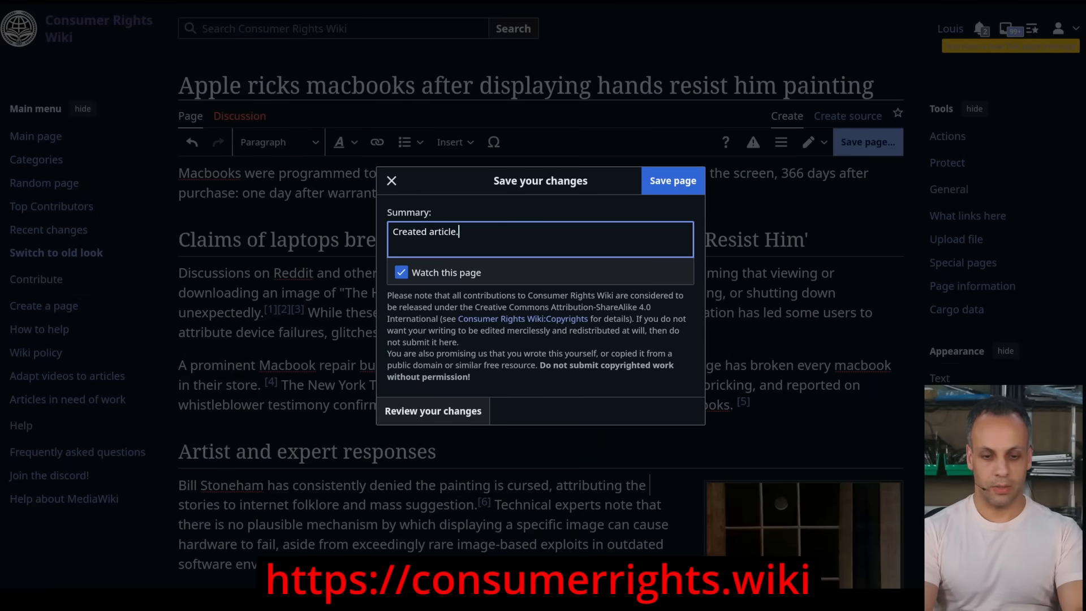
key(Return)
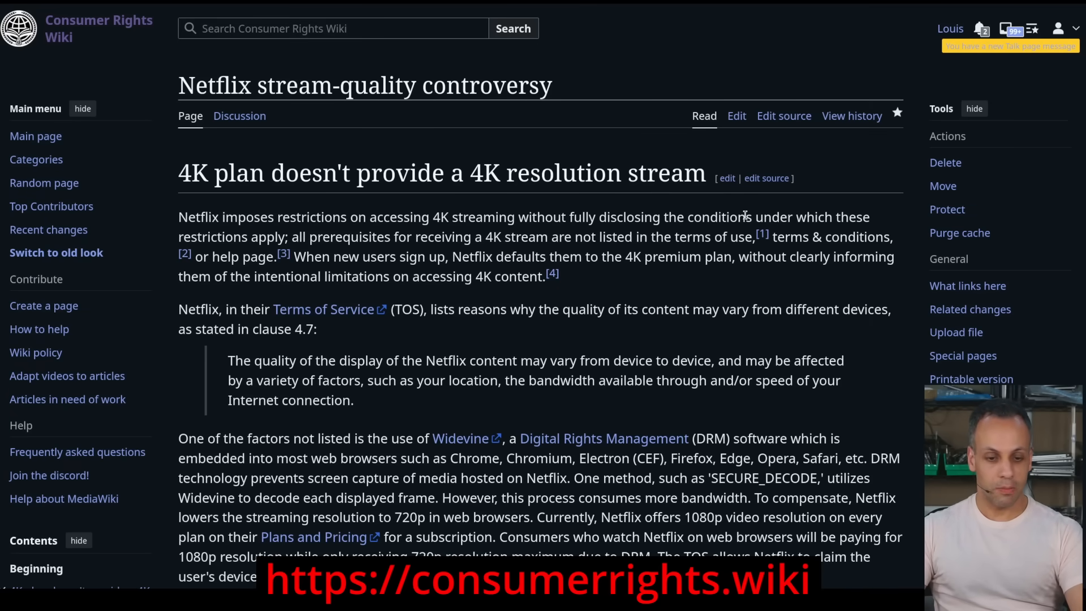
- Read through the Netflix stream-quality controversy article, examining its images, terms of service analysis, 4K requirements and references
scroll(786, 208, down, 7)
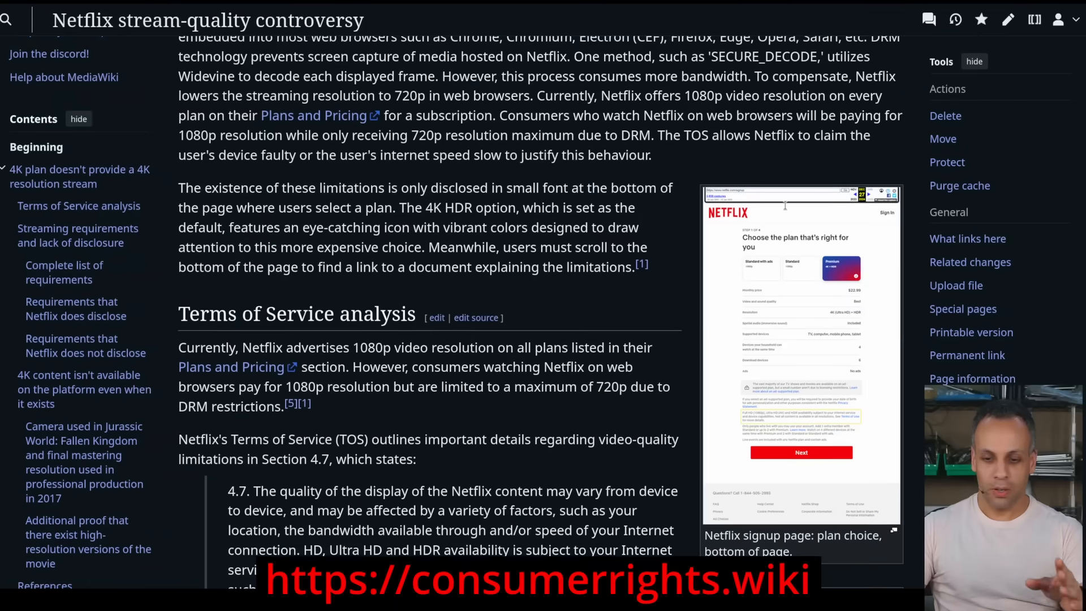
scroll(786, 207, down, 3)
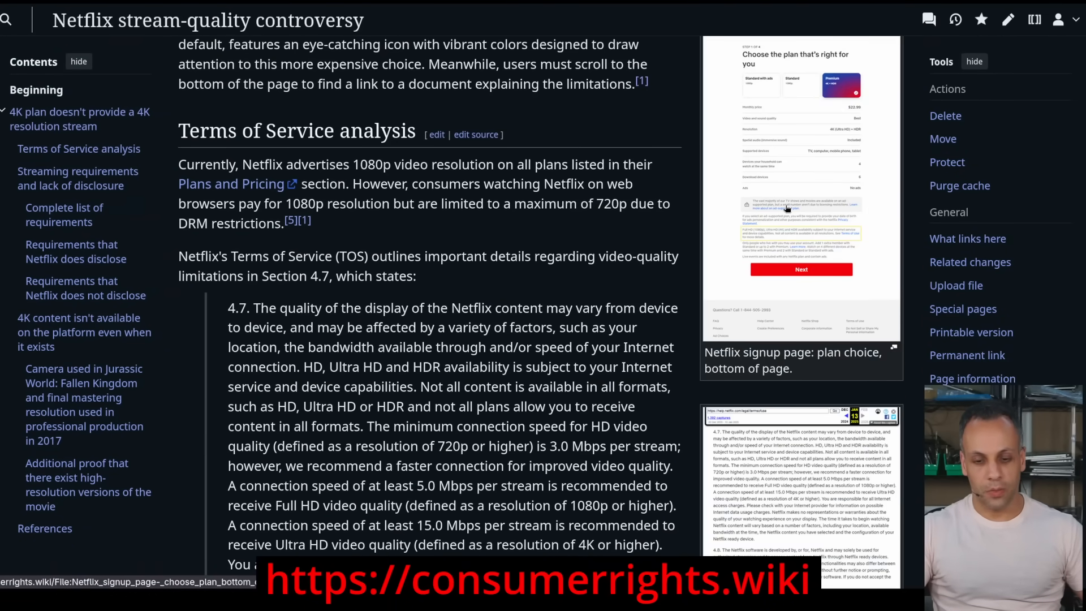
scroll(787, 209, down, 4)
scroll(792, 237, down, 2)
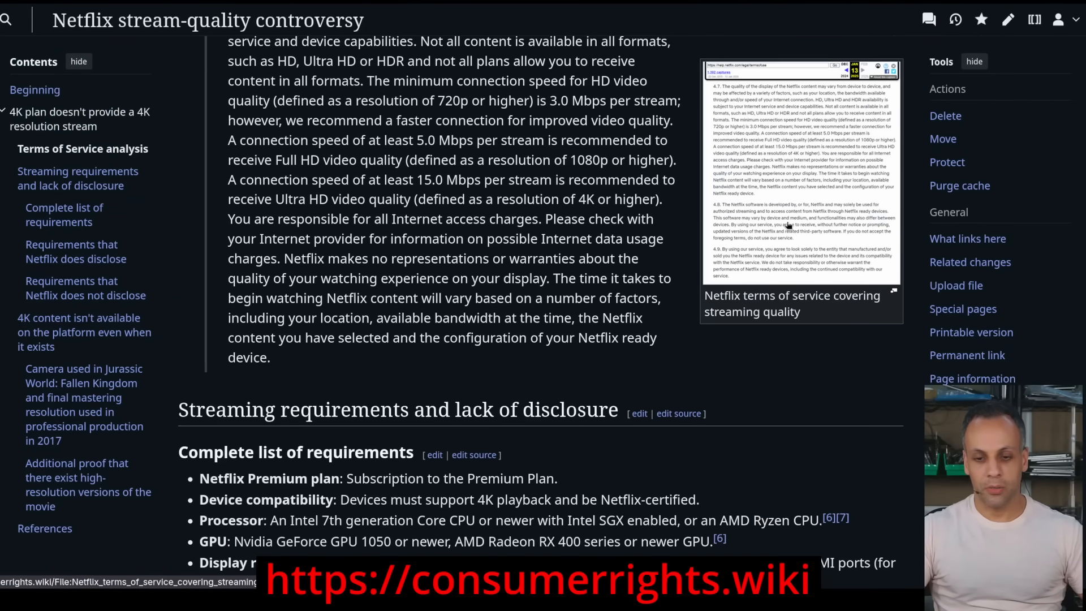
scroll(787, 221, down, 10)
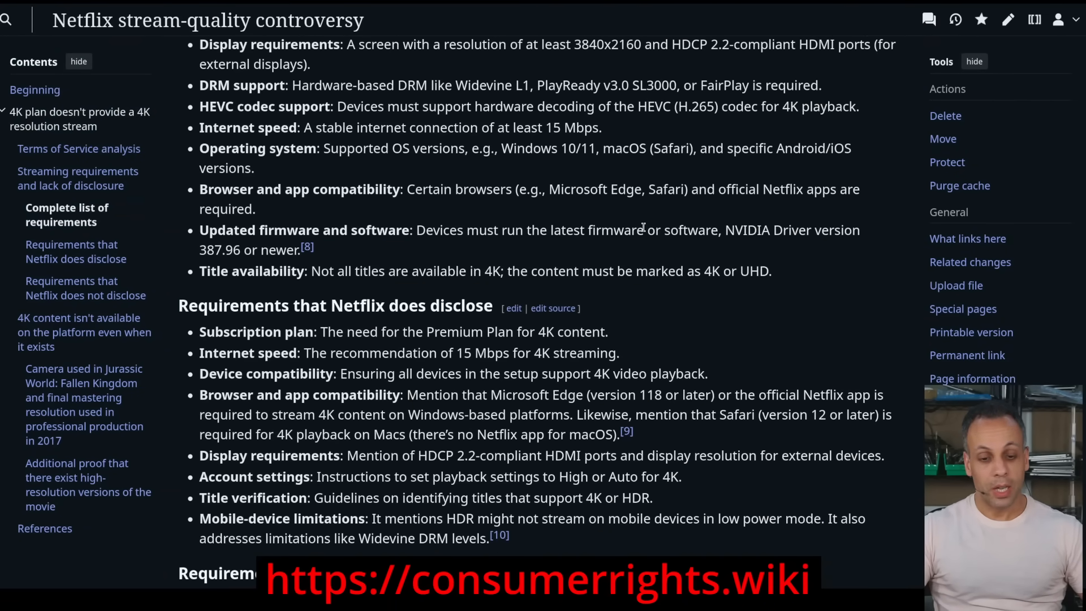
scroll(645, 229, up, 3)
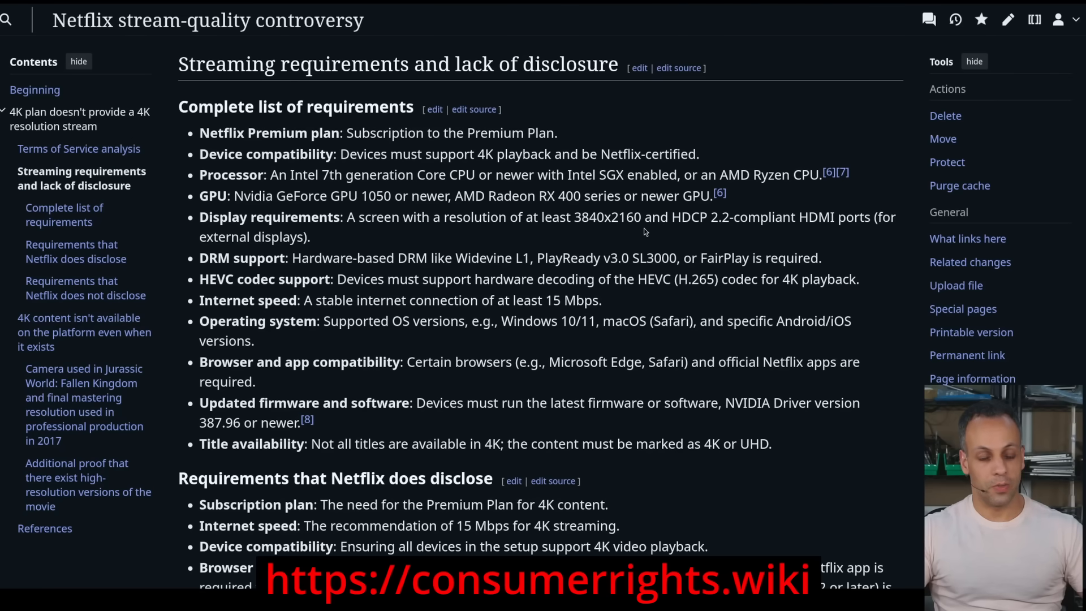
scroll(644, 228, down, 3)
scroll(644, 228, down, 2)
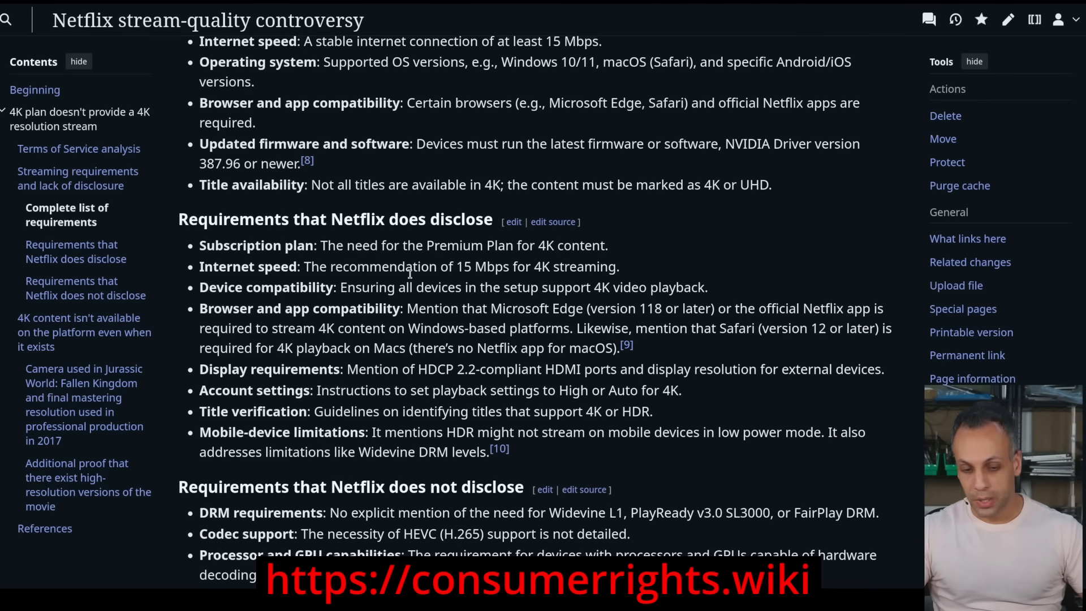
scroll(410, 274, down, 5)
scroll(229, 224, down, 9)
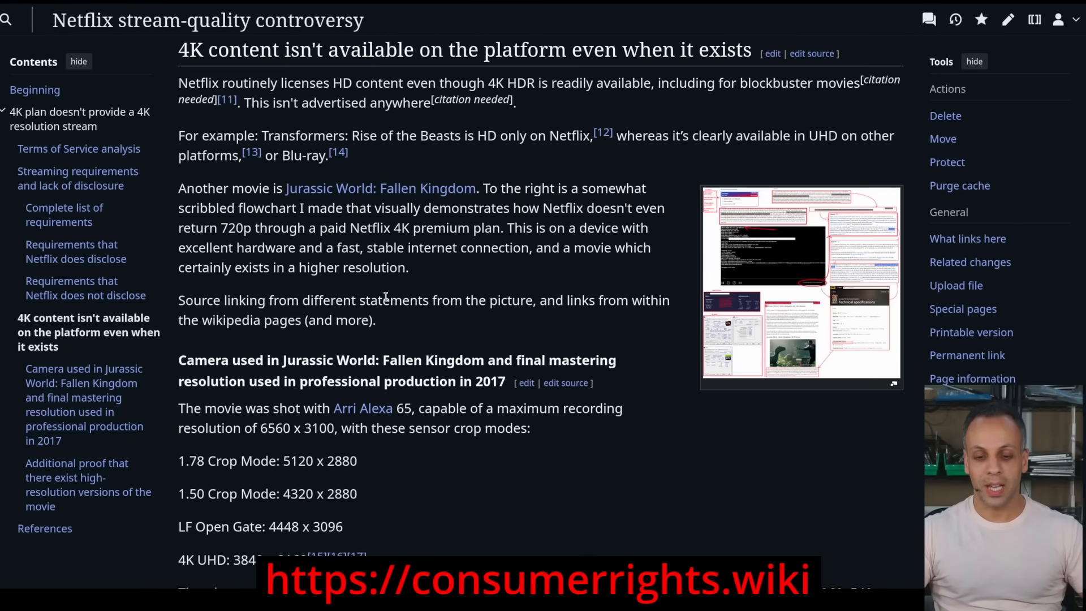
scroll(508, 255, down, 20)
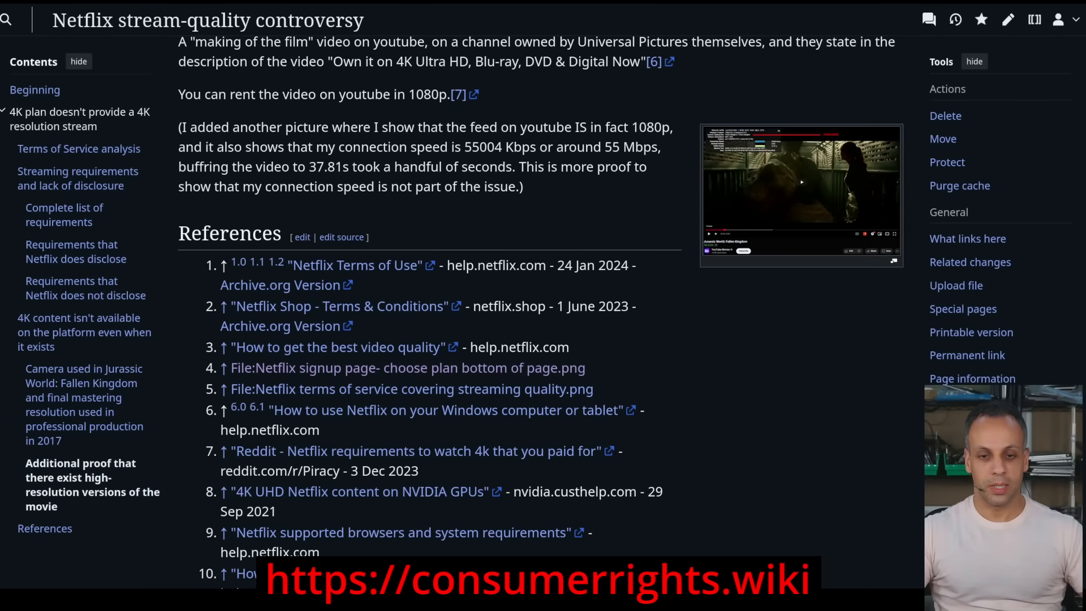
- Open the Netflix article's revision history and review the edits back to the earliest entries
click(956, 20)
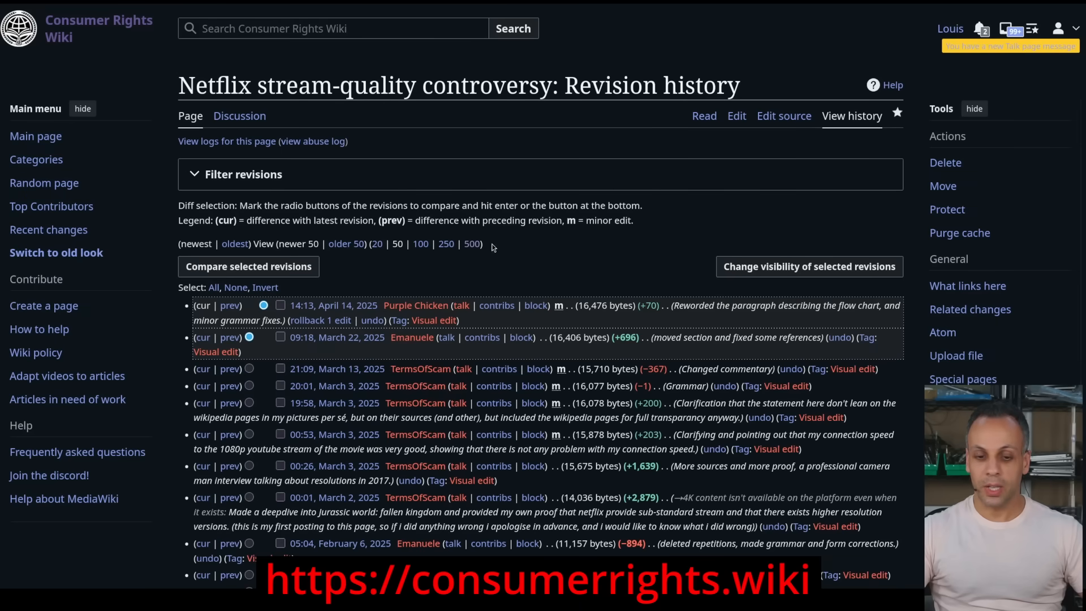
scroll(471, 246, down, 15)
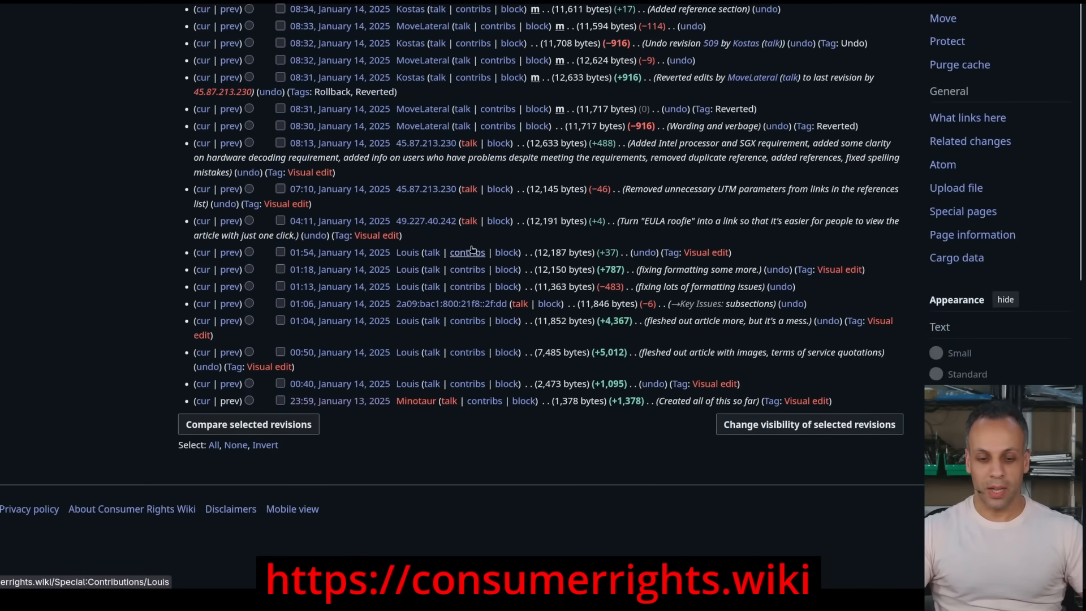
- Open the earliest revision of the Netflix article, from January 13, 2025
click(346, 402)
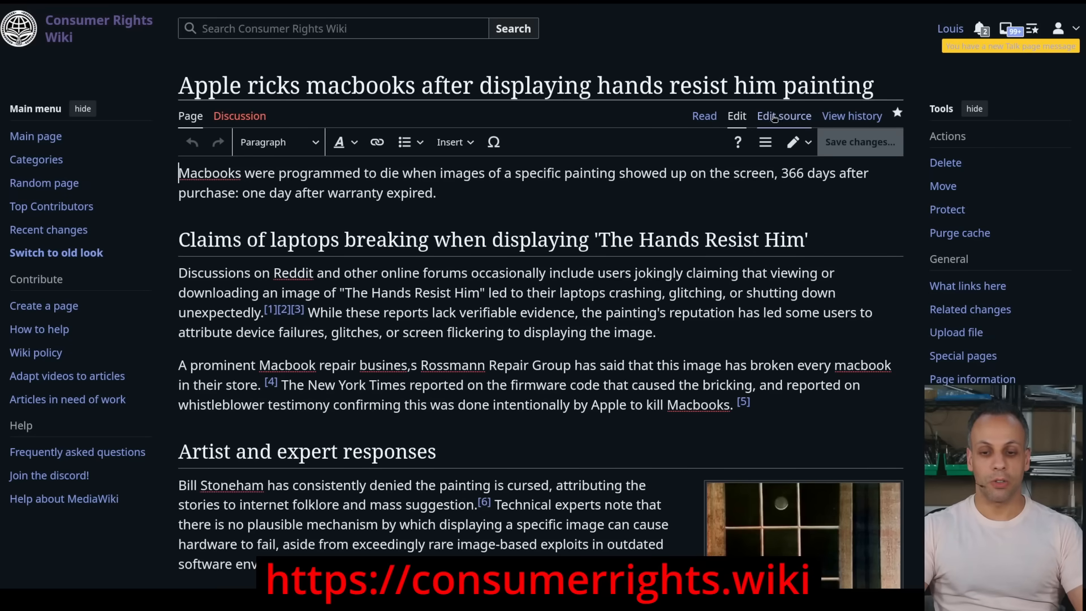
- Add the {{StubNotice}} template above the first paragraph of the MacBook painting article's source and save with the edit summary "stub notice"
click(801, 121)
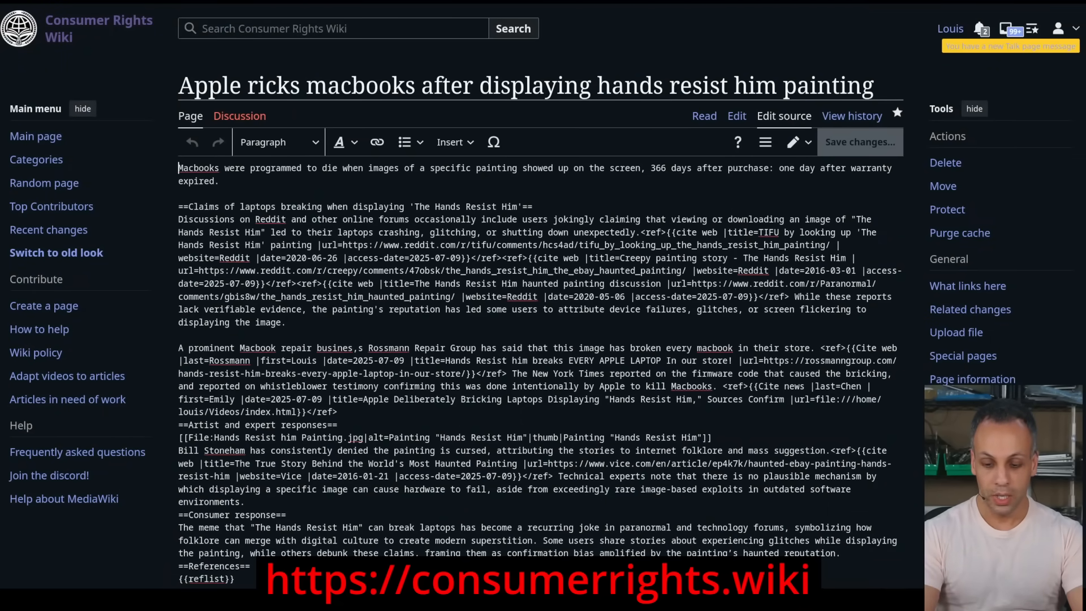
key(Return)
key(Return)
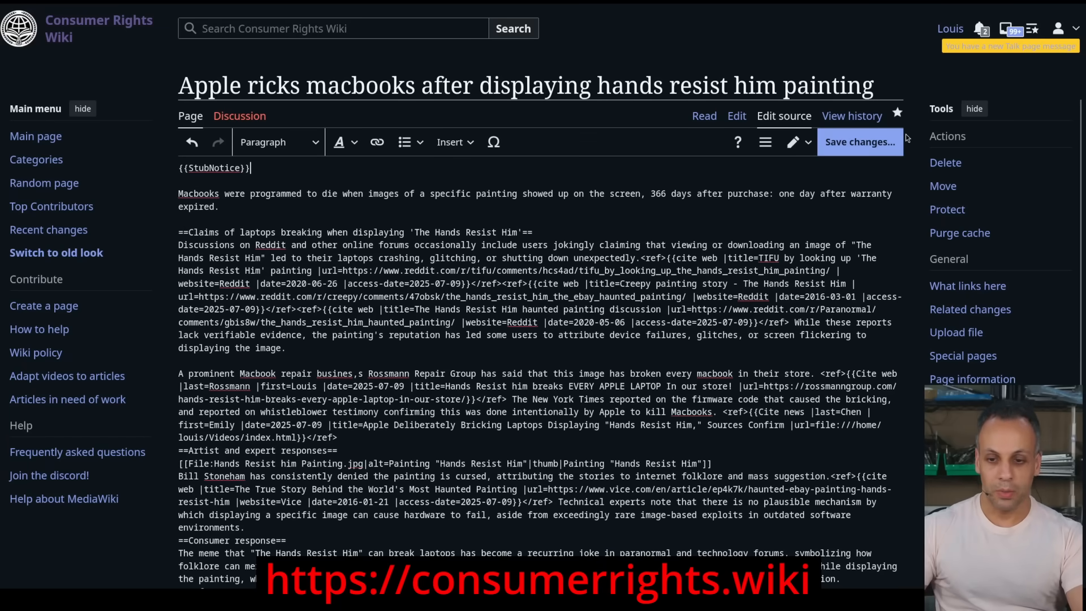
click(860, 142)
text(stu)
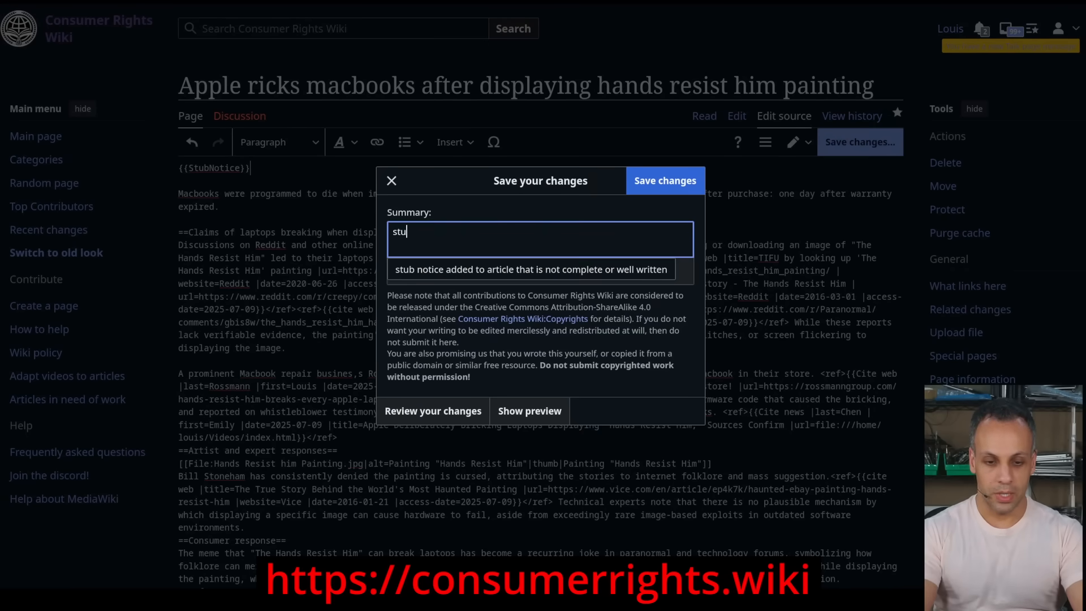
text(b notice)
click(632, 192)
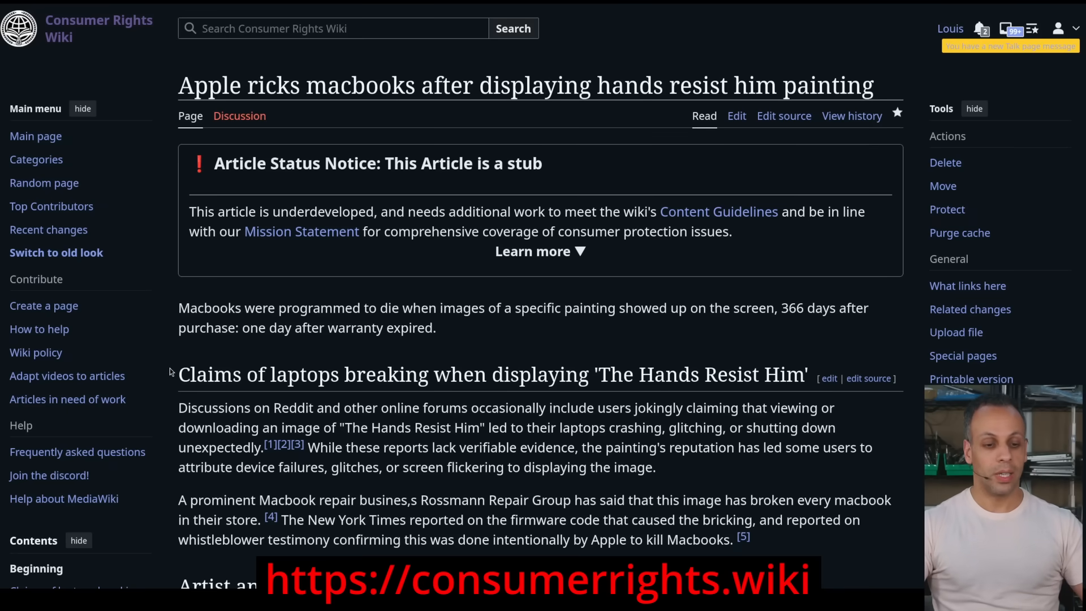
- Find the MacBook painting article in the list of articles in need of work, open it, and view its source and visual editors
click(124, 399)
scroll(226, 306, down, 5)
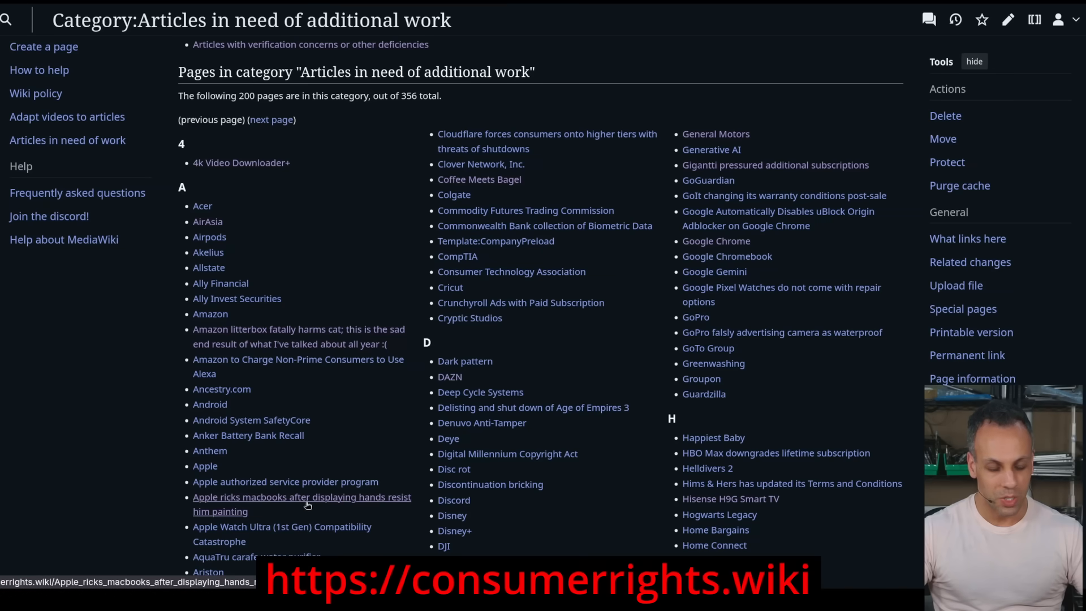
click(274, 500)
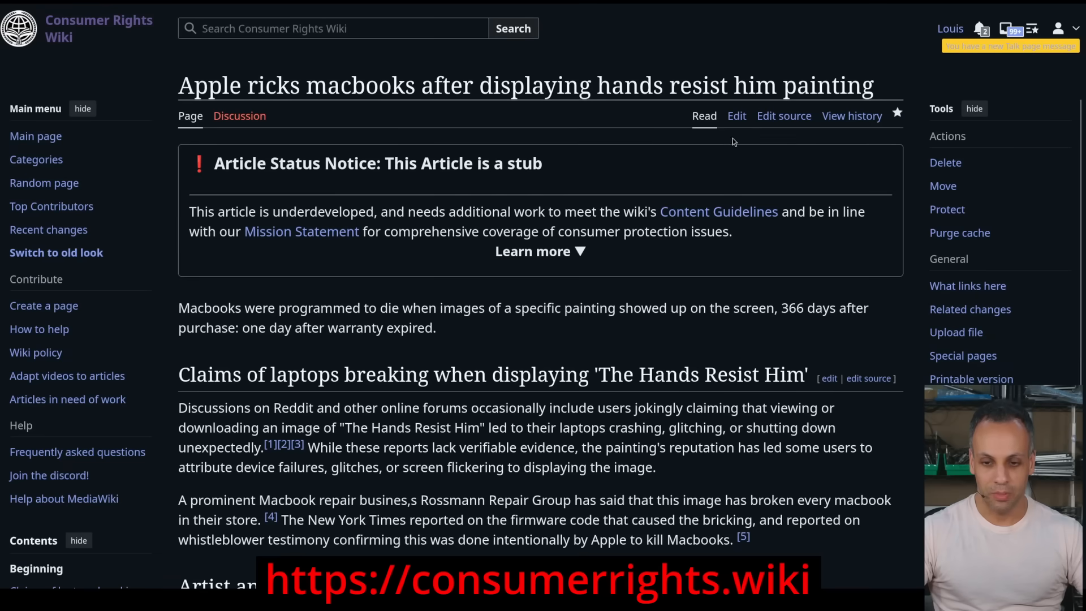
click(780, 119)
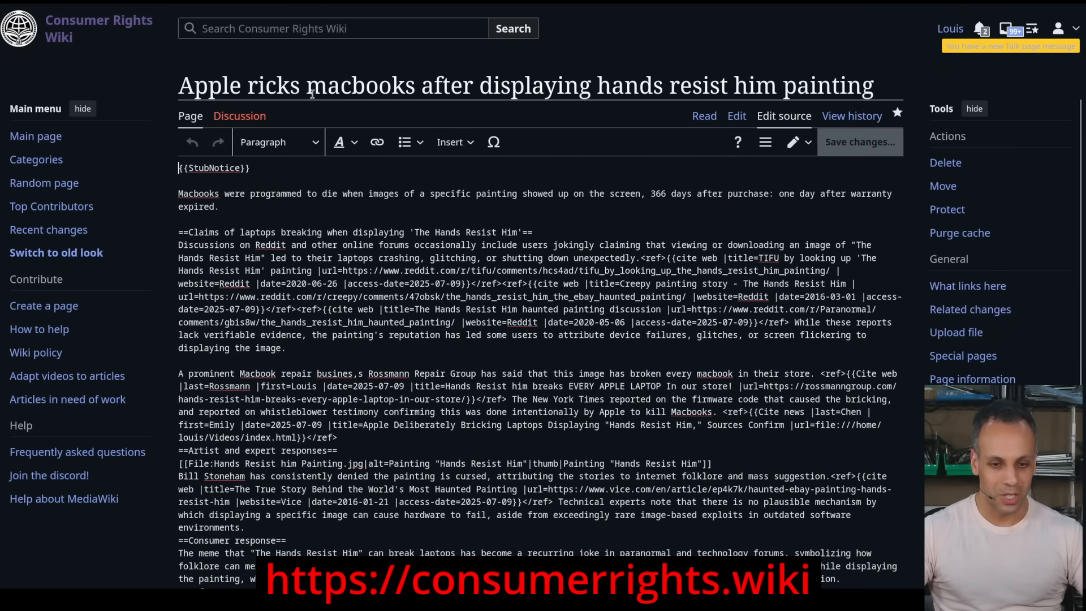
click(736, 116)
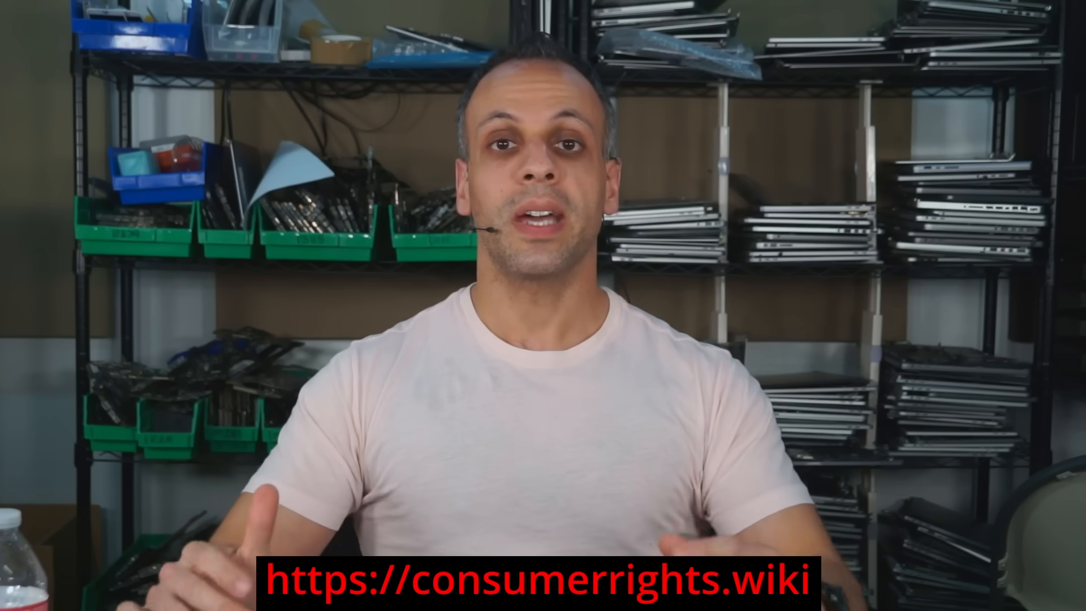